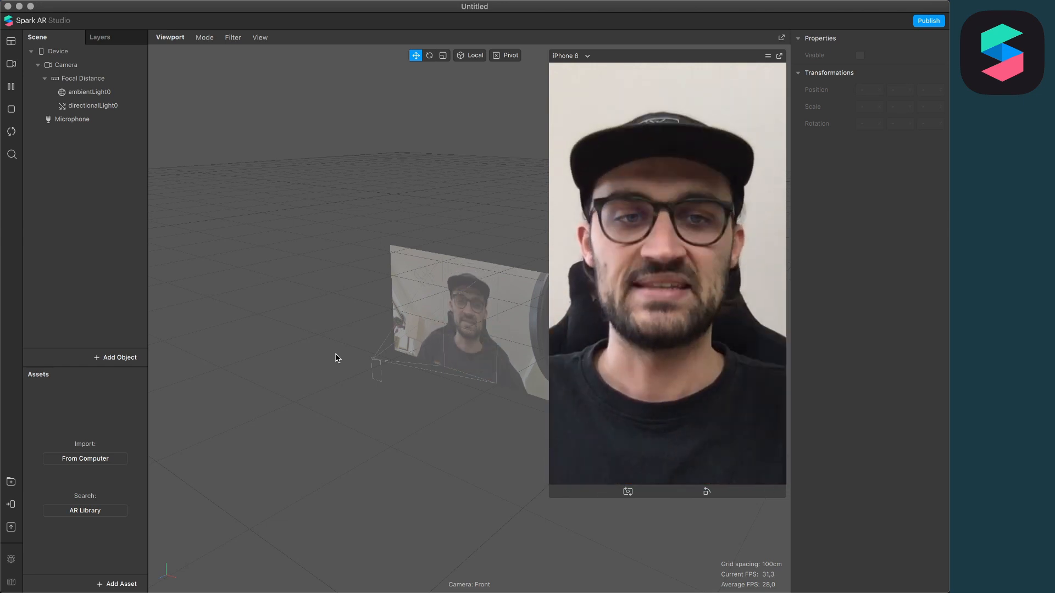
- Switch to the Sketch document and examine the 500 x 500 Text artboard and the 500 x 180 safe area template
key("ctrl+Right")
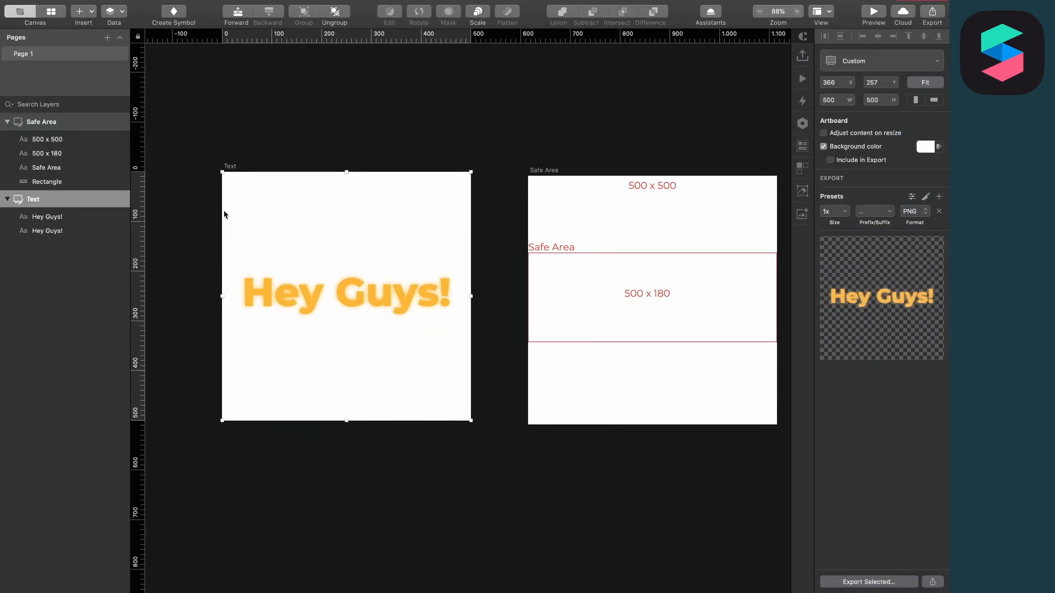
scroll(503, 258, "right", 3)
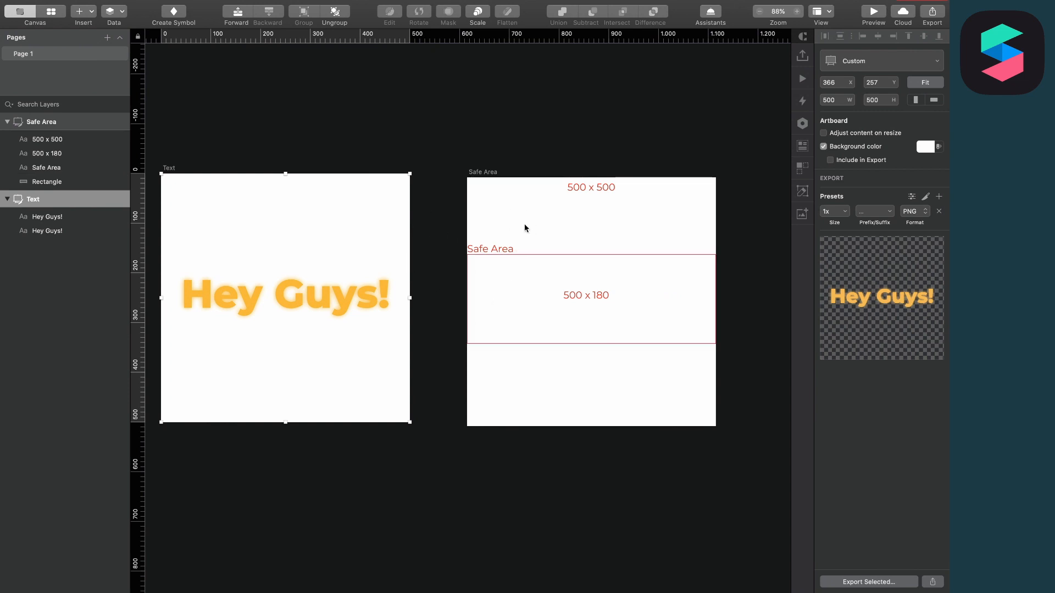
scroll(406, 324, "up", 5, "ctrl")
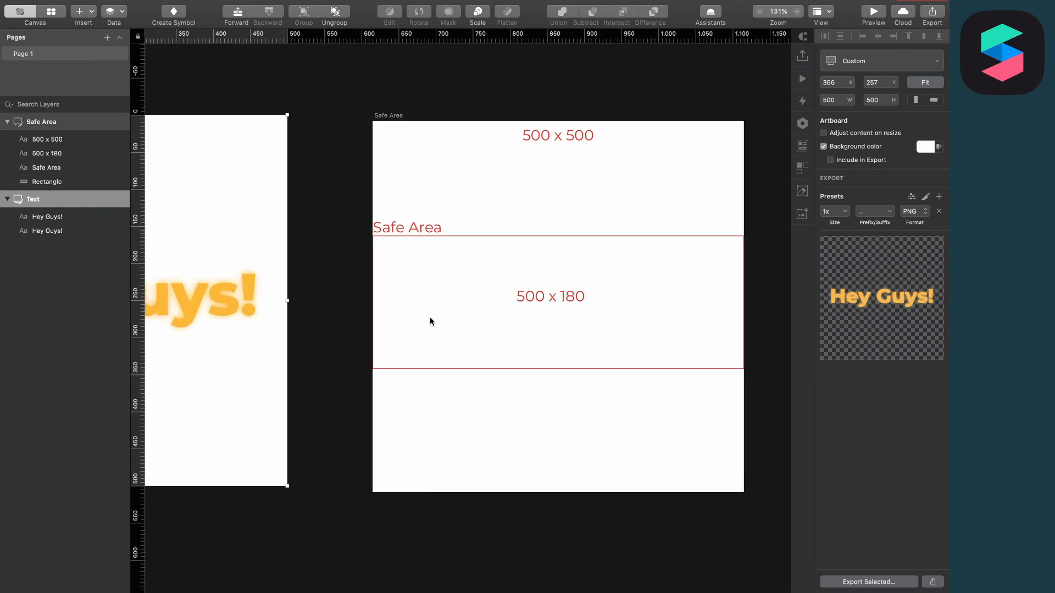
scroll(565, 291, "right", 3)
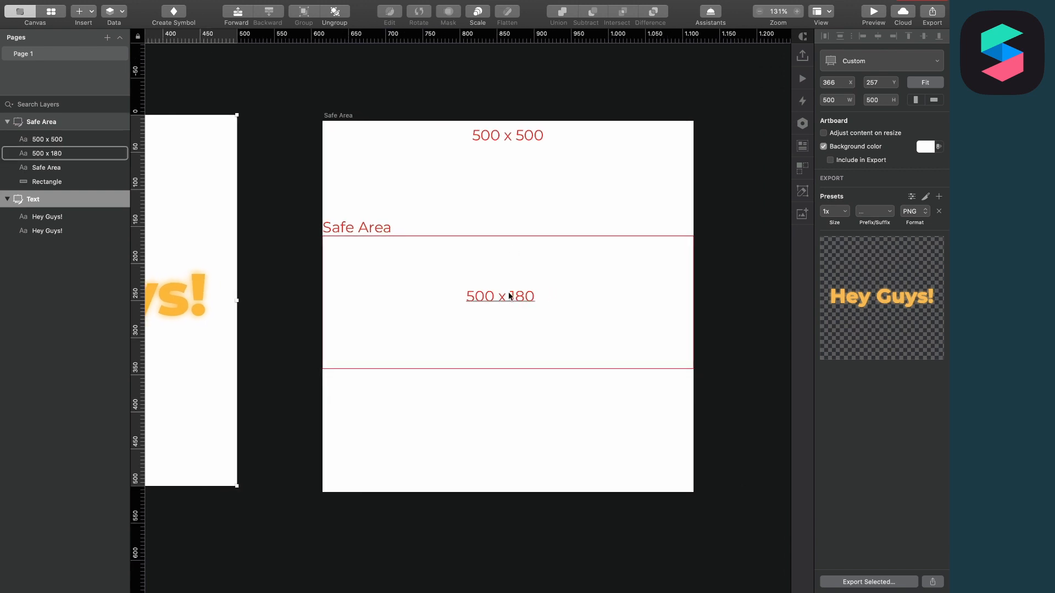
scroll(318, 157, "down", 3, "ctrl")
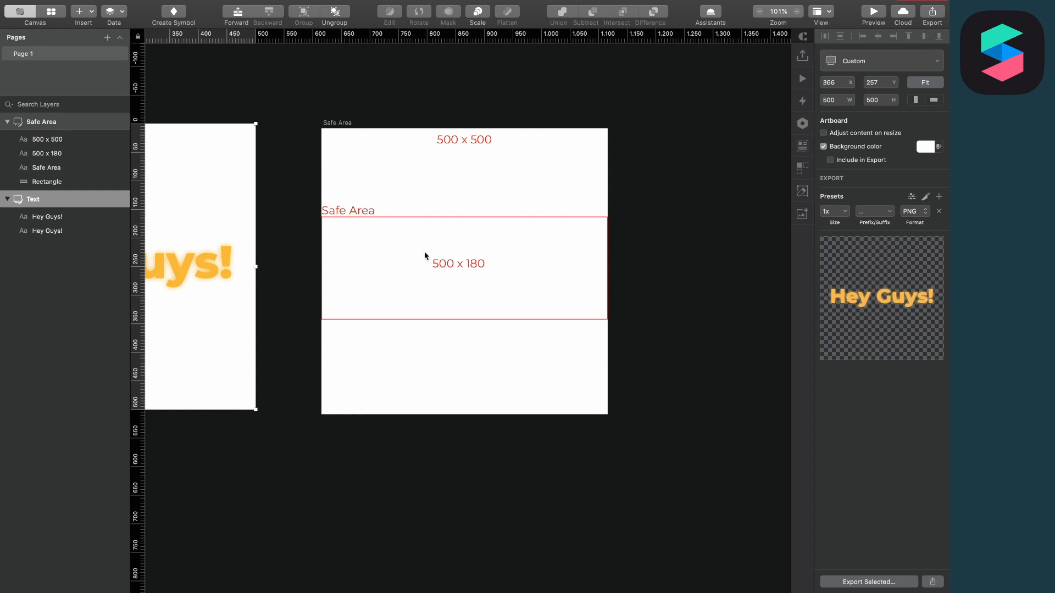
left_click(370, 129)
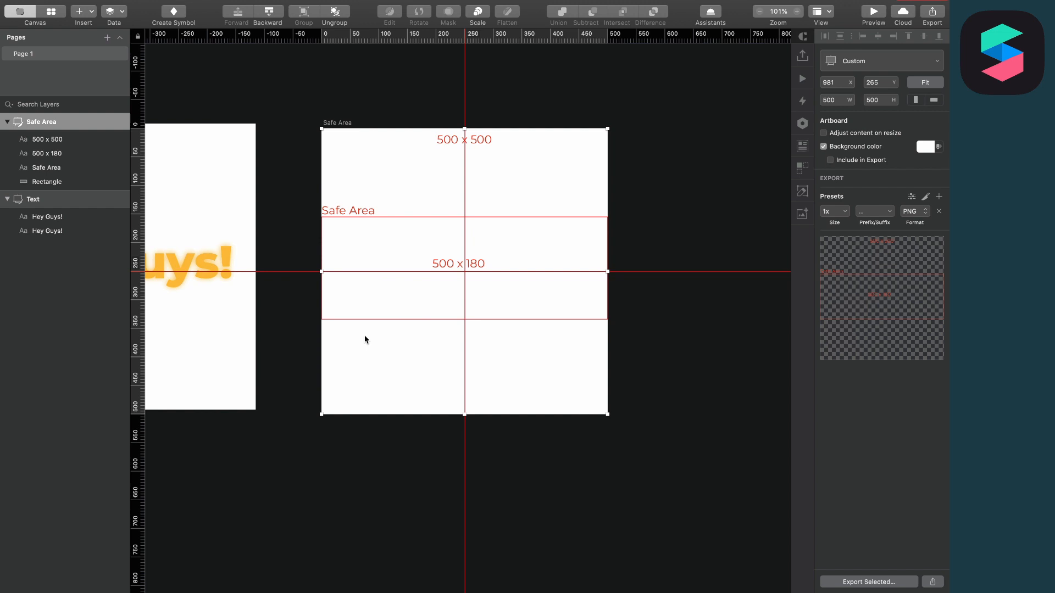
scroll(364, 339, "left", 5)
left_click(286, 262)
left_click(423, 129)
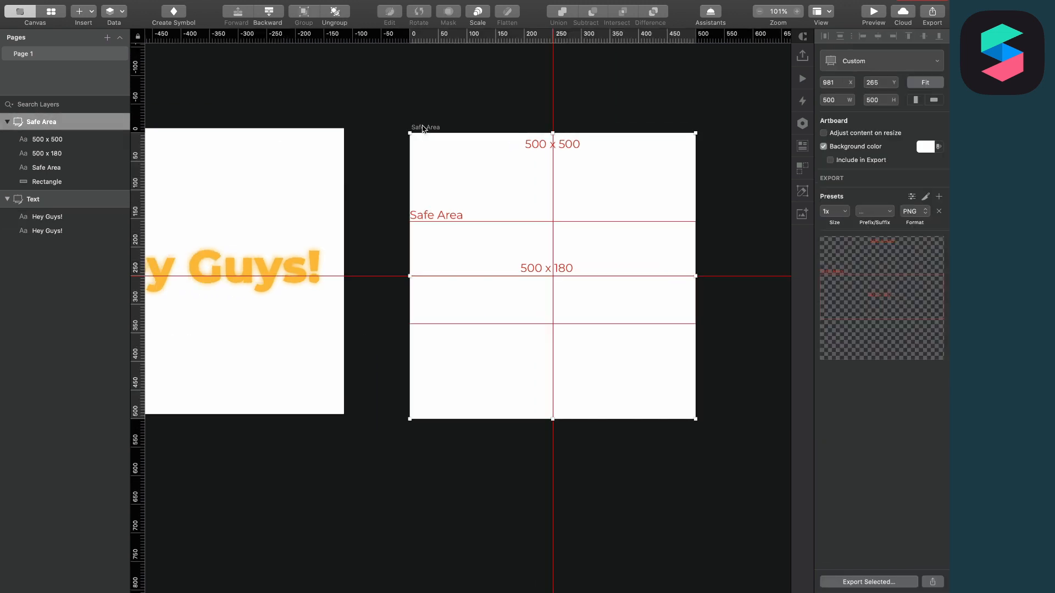
- Return to Spark AR Studio and import Text.png from the Assets folder into the project assets
key("super+v")
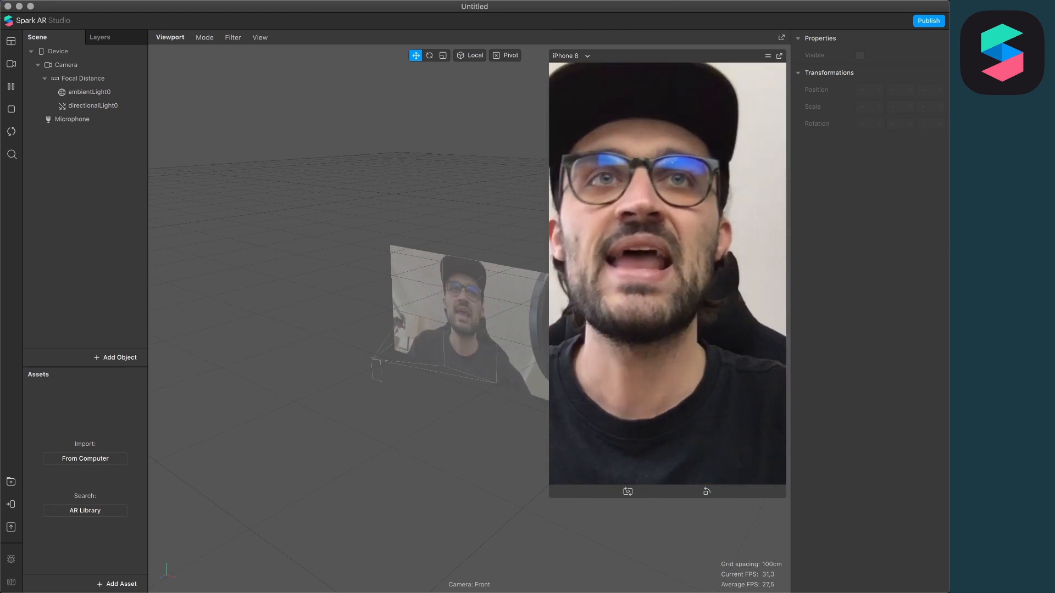
left_click_drag(944, 184, 410, 167)
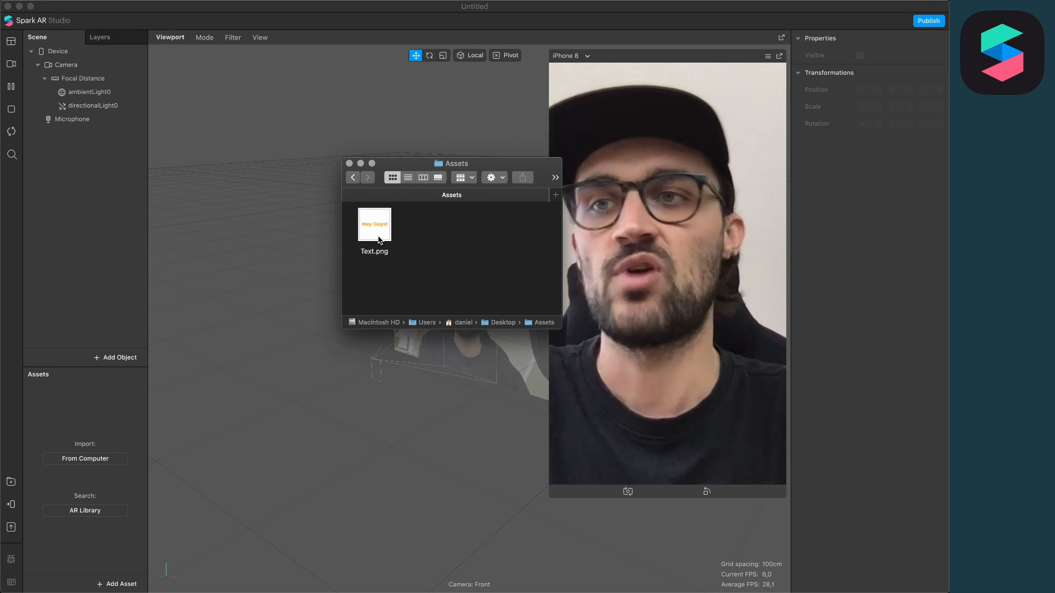
left_click_drag(378, 240, 87, 423)
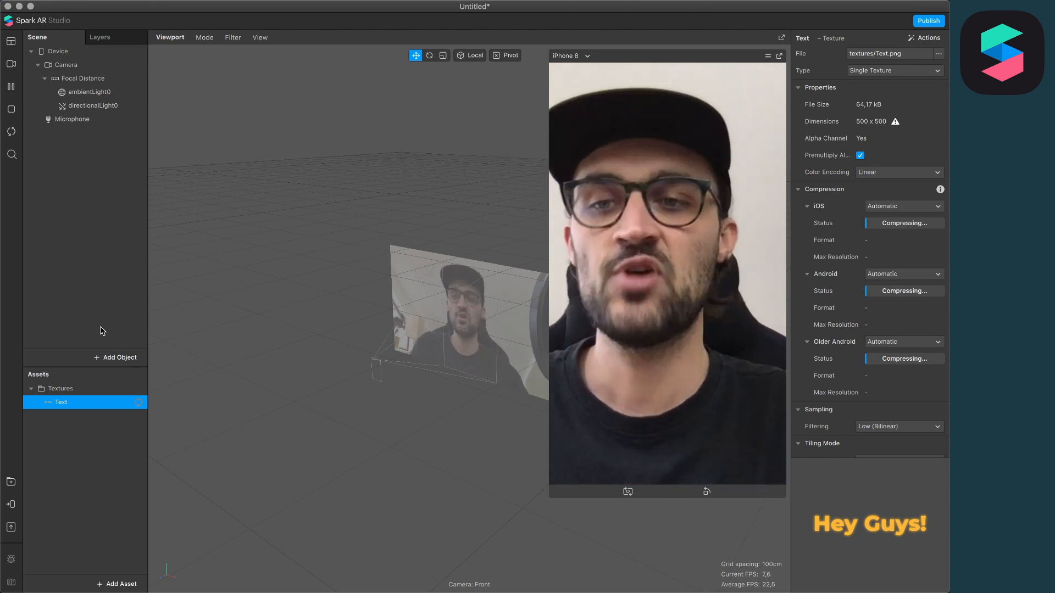
- Set the Text texture's compression to None for iOS, Android and Older Android
left_click(887, 206)
left_click(881, 232)
left_click(901, 256)
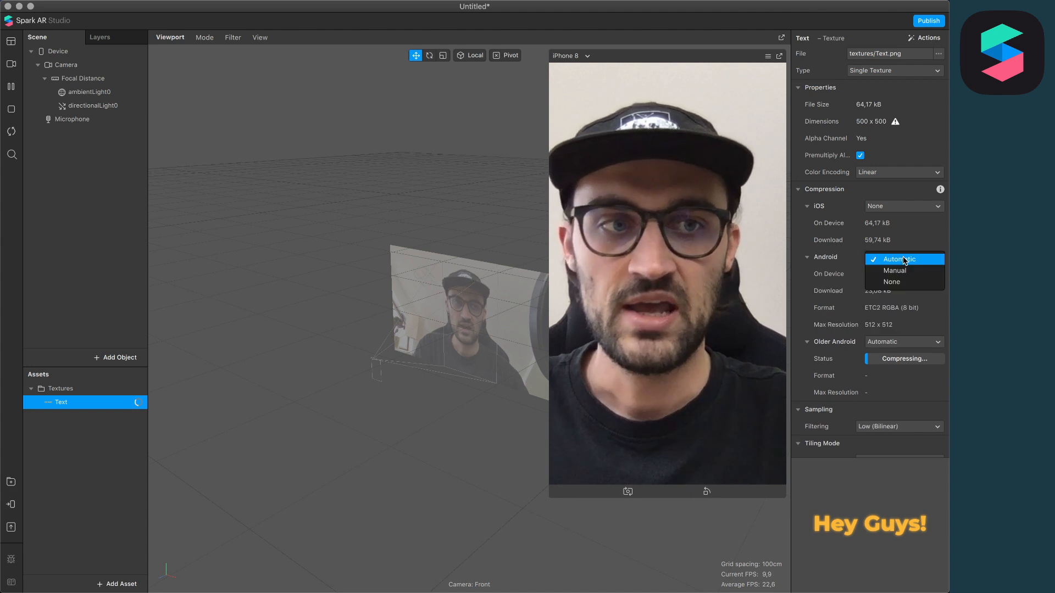
left_click(891, 282)
left_click(895, 308)
left_click(894, 333)
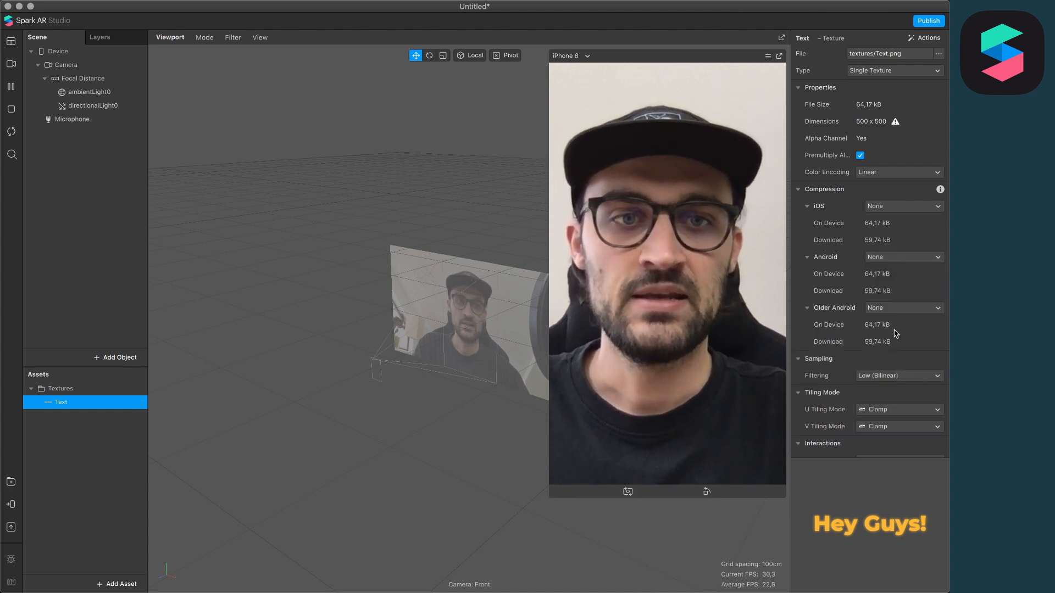
- Create a new material and name it Text
left_click(94, 526)
left_click(117, 581)
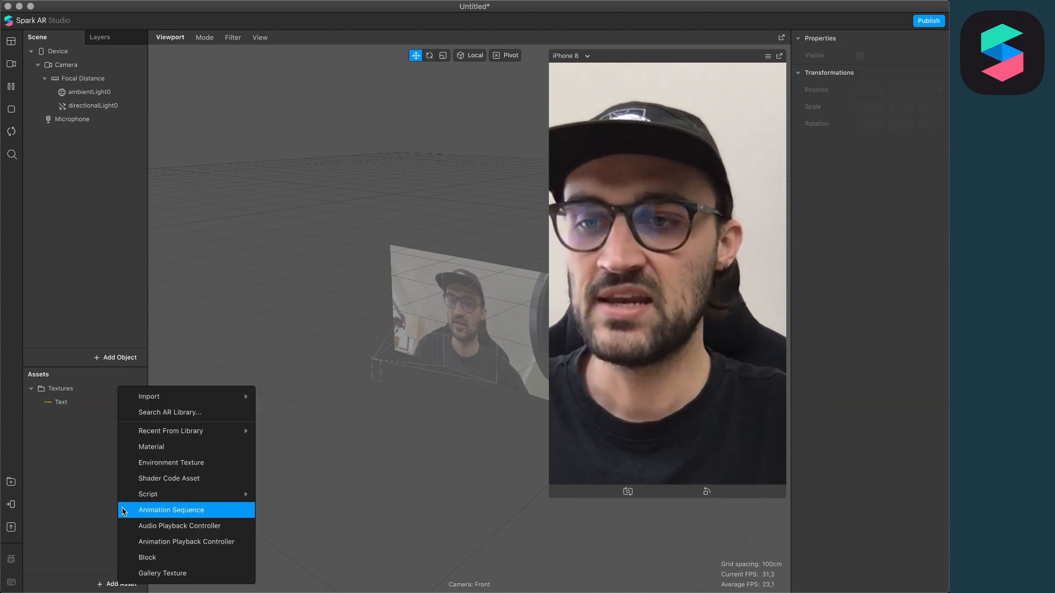
left_click(149, 446)
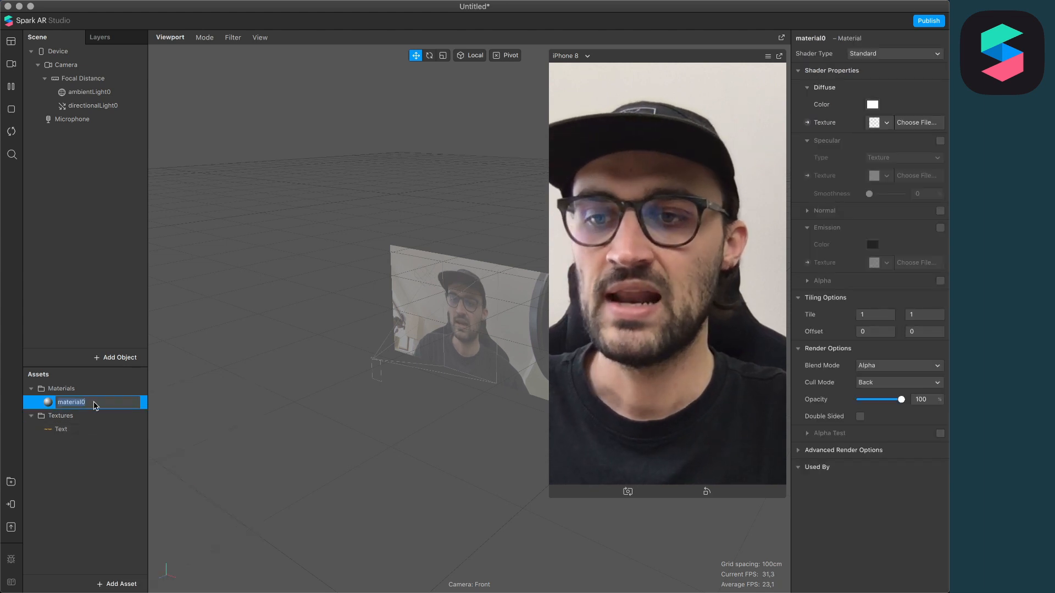
type("Text")
key("Return")
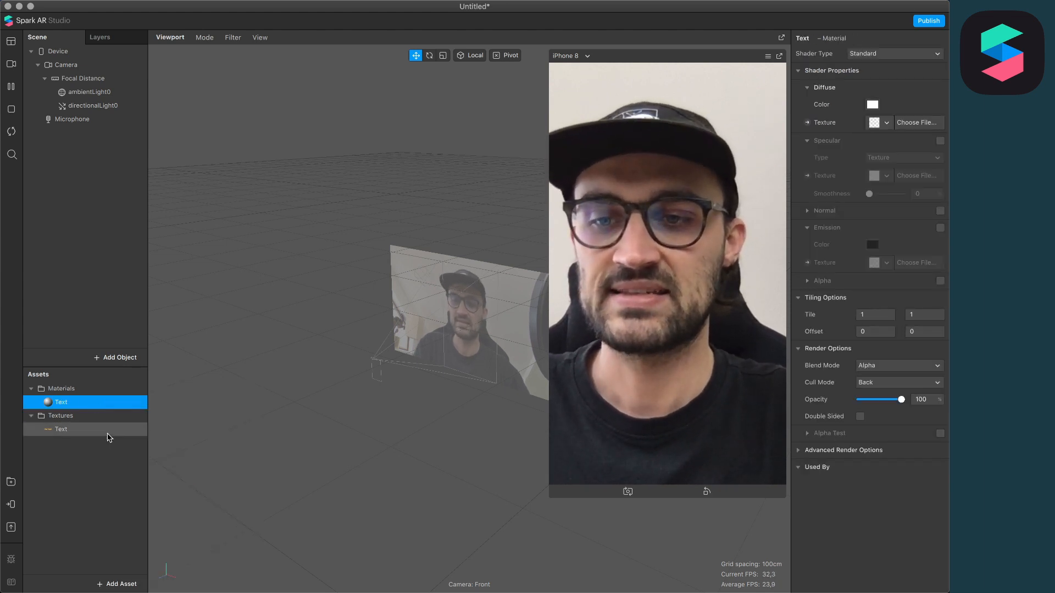
- Set the Text material's shader type to Flat and expose its diffuse texture as a patch in the Patch Editor
left_click(92, 431)
key("alt+super+p")
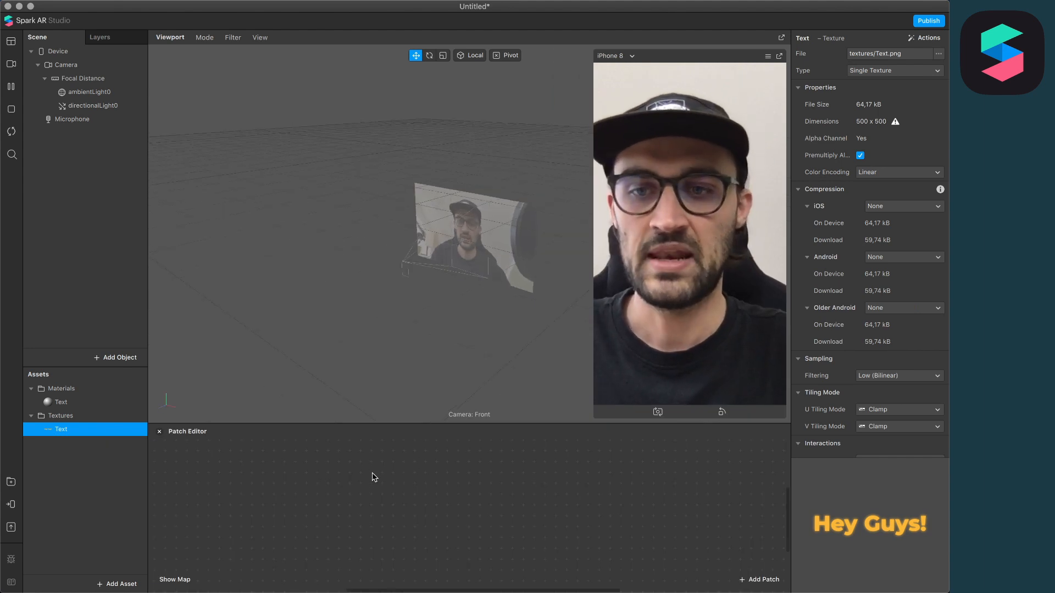
left_click(59, 401)
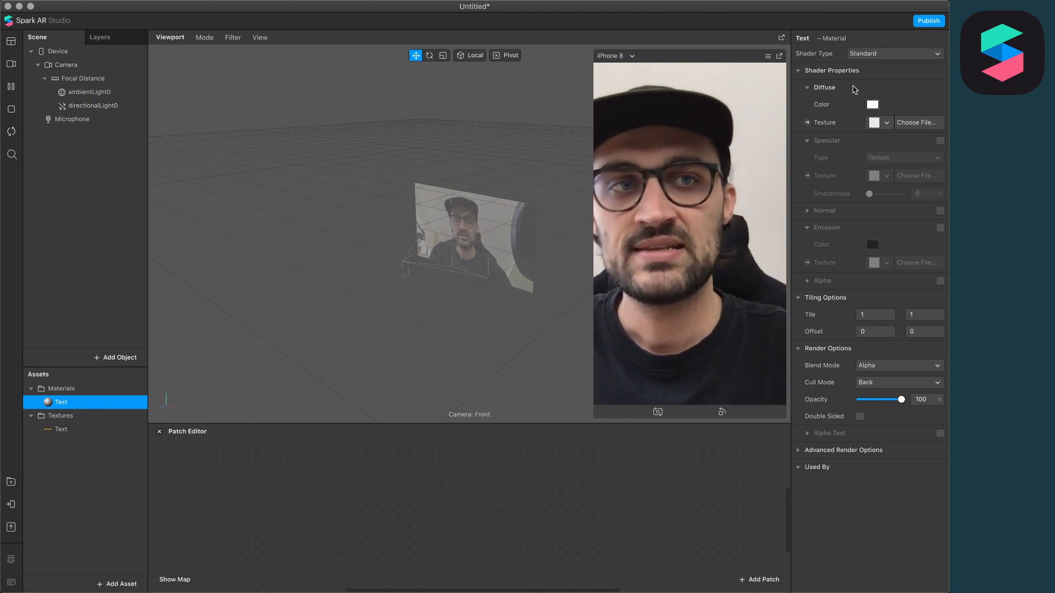
left_click(885, 53)
left_click(879, 57)
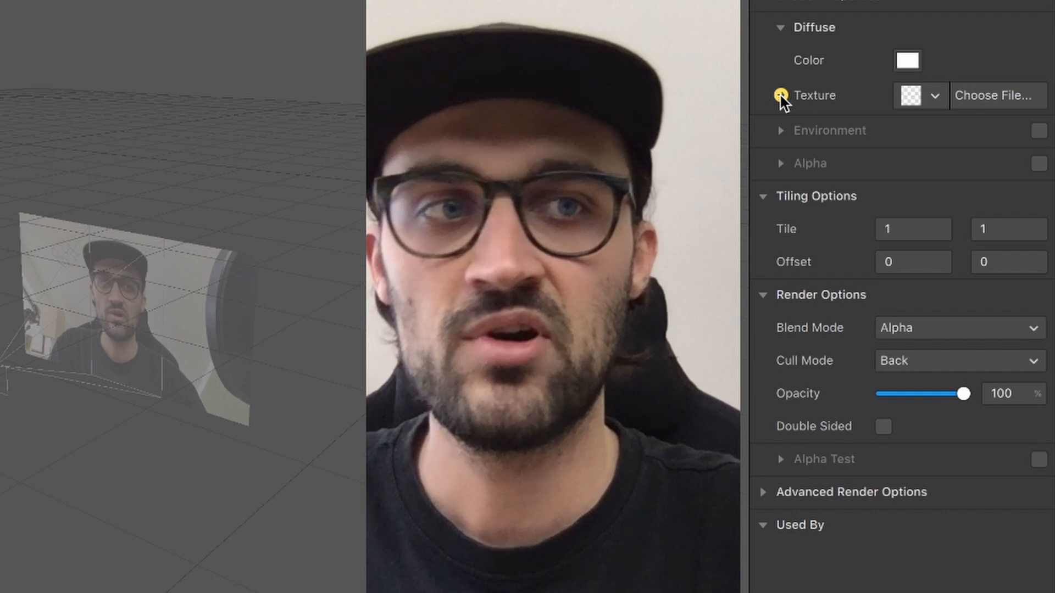
left_click(780, 96)
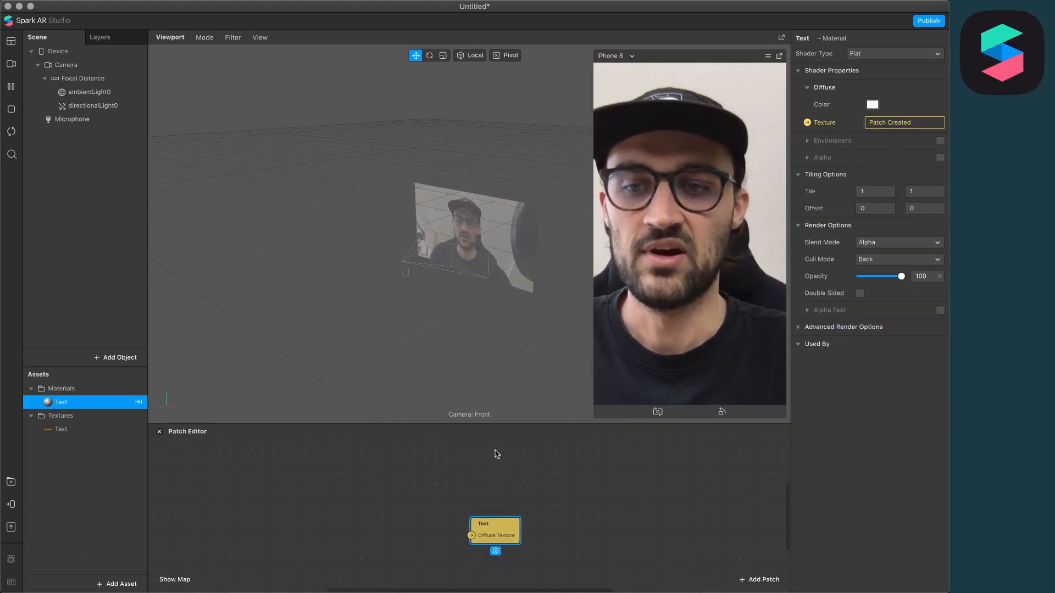
- Add the Text texture to the Patch Editor as a patch beside the material's Diffuse Texture patch
left_click(511, 485)
scroll(533, 472, "up", 5)
scroll(533, 472, "down", 2)
scroll(533, 472, "left", 2)
scroll(532, 476, "down", 1)
scroll(314, 473, "down", 2)
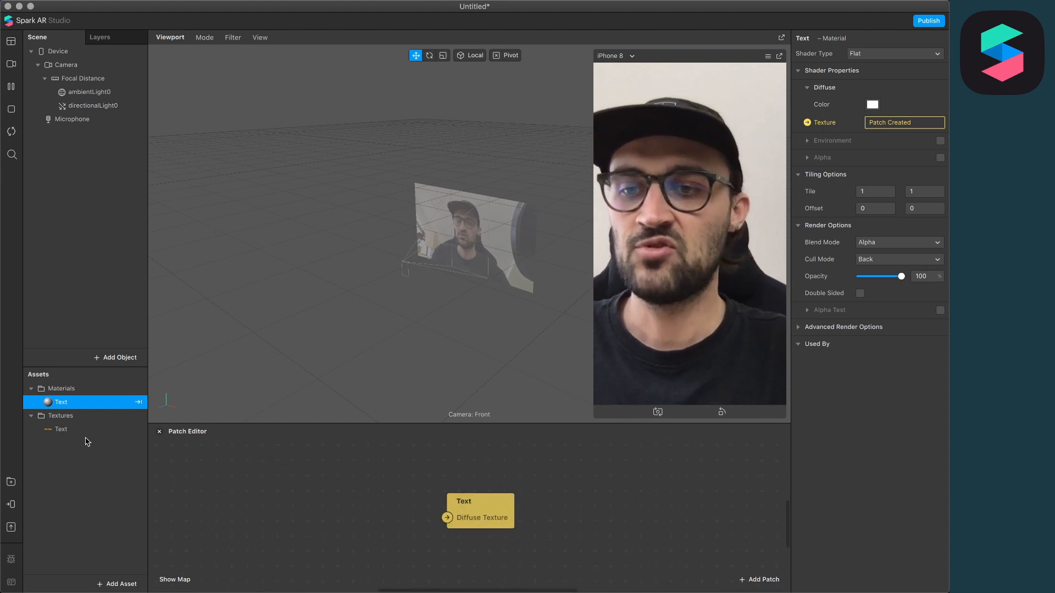
left_click(70, 433)
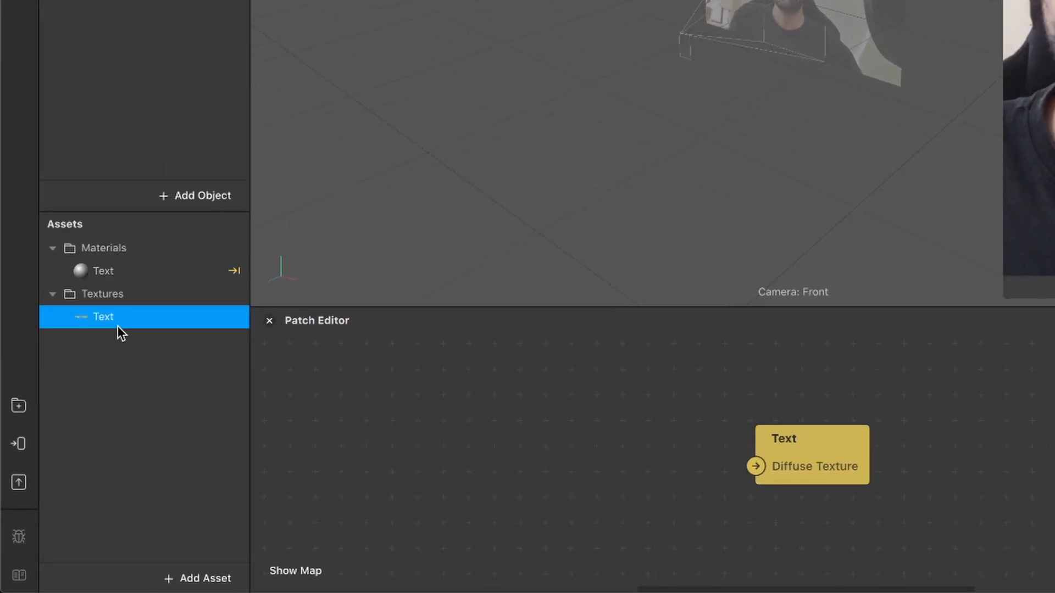
left_click_drag(117, 325, 417, 476)
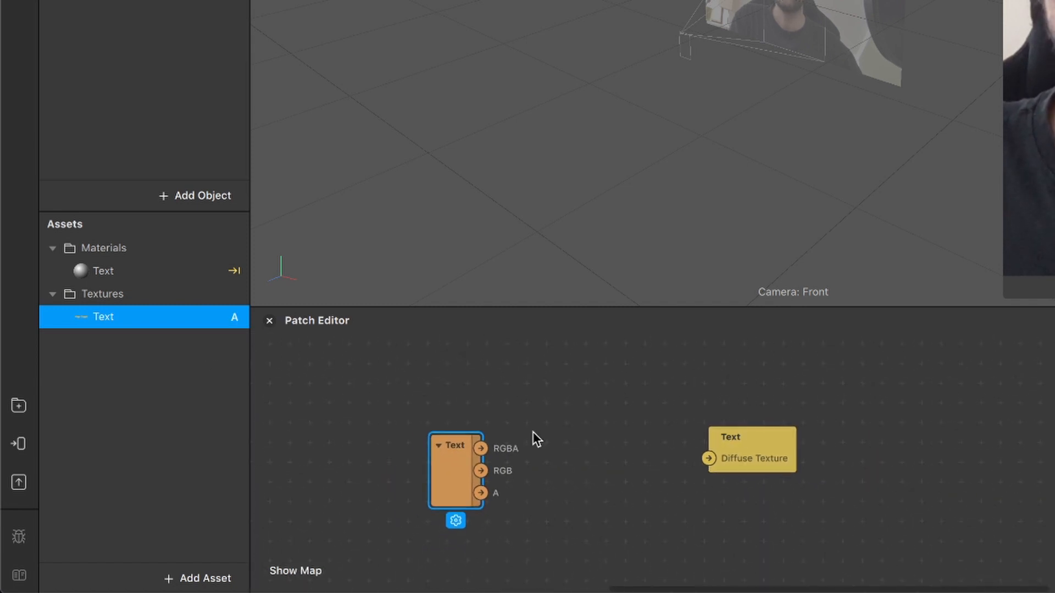
- Enlarge the Patch Editor and move the texture and material patches farther apart to leave space between them
scroll(532, 431, "down", 2)
left_click_drag(556, 303, 574, 203)
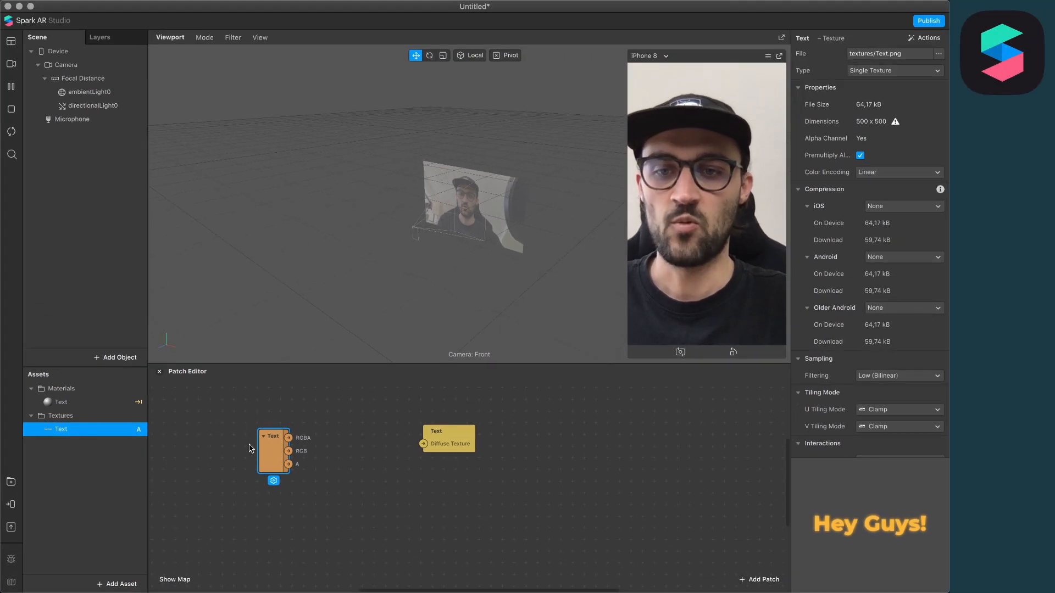
left_click_drag(275, 463, 239, 445)
left_click_drag(446, 432, 566, 432)
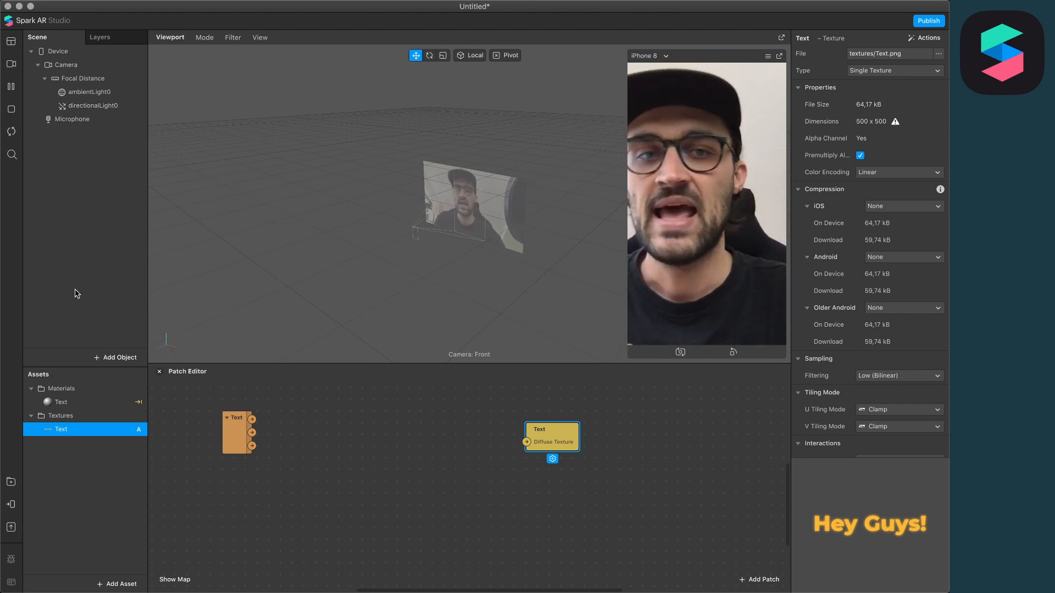
left_click(363, 452)
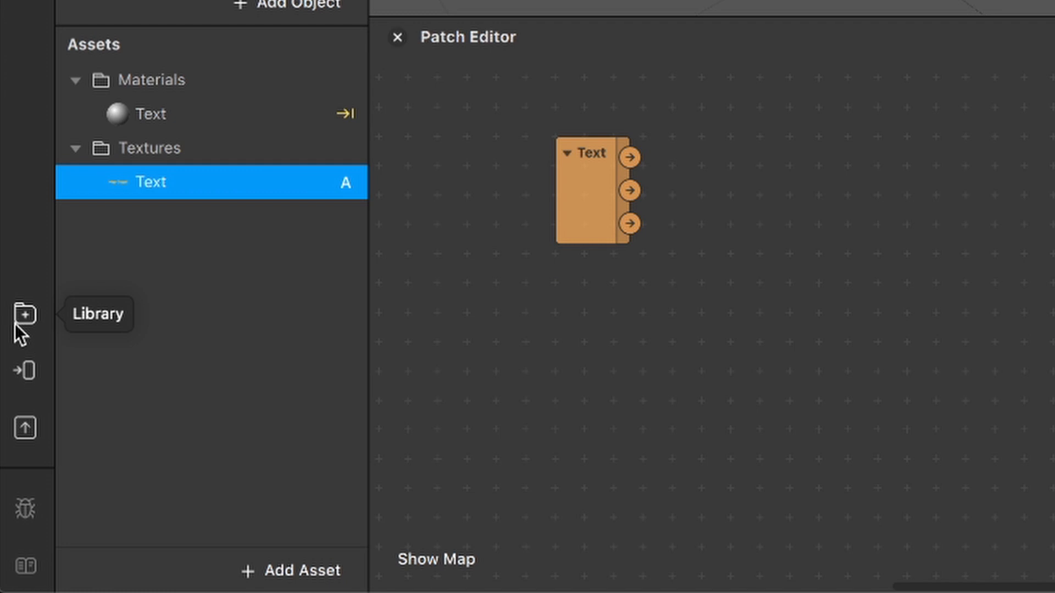
- Import the Cylinder Primitive from the AR Library's 3D Shapes and place it in the scene under Focal Distance
left_click(16, 321)
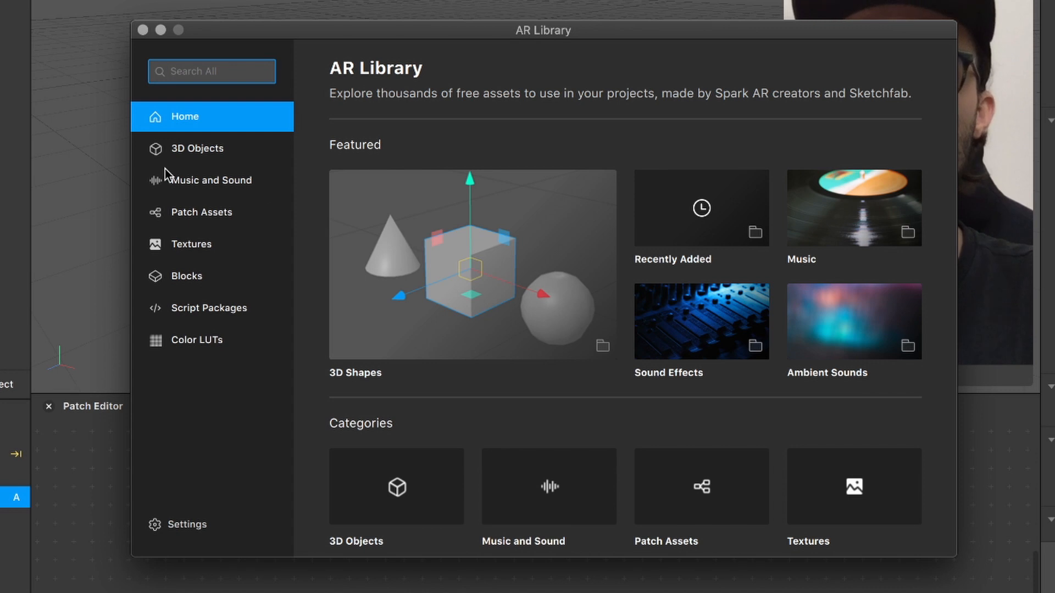
left_click(212, 147)
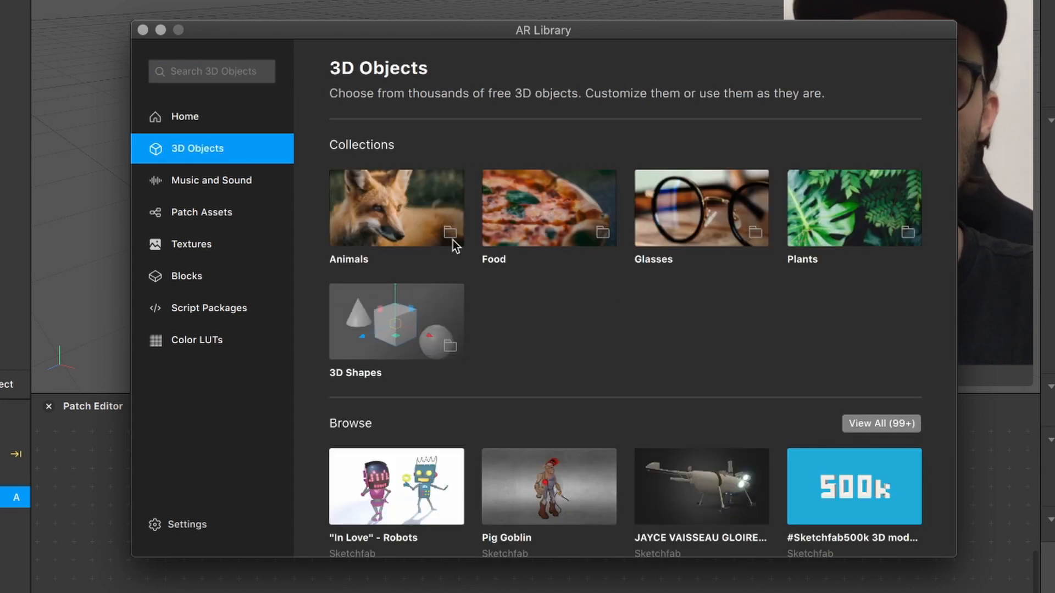
left_click(450, 308)
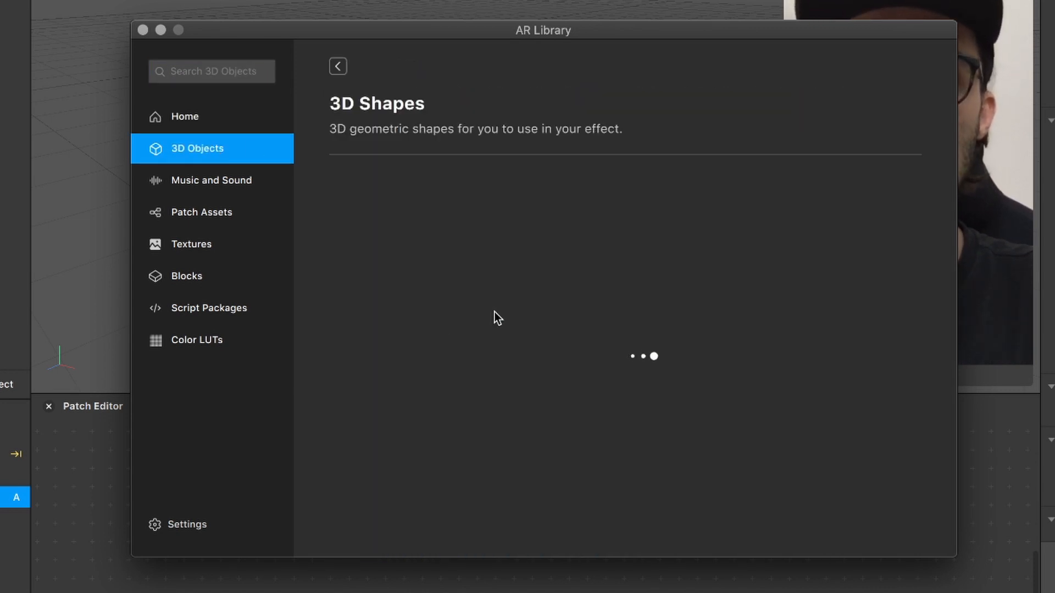
scroll(552, 274, "down", 2)
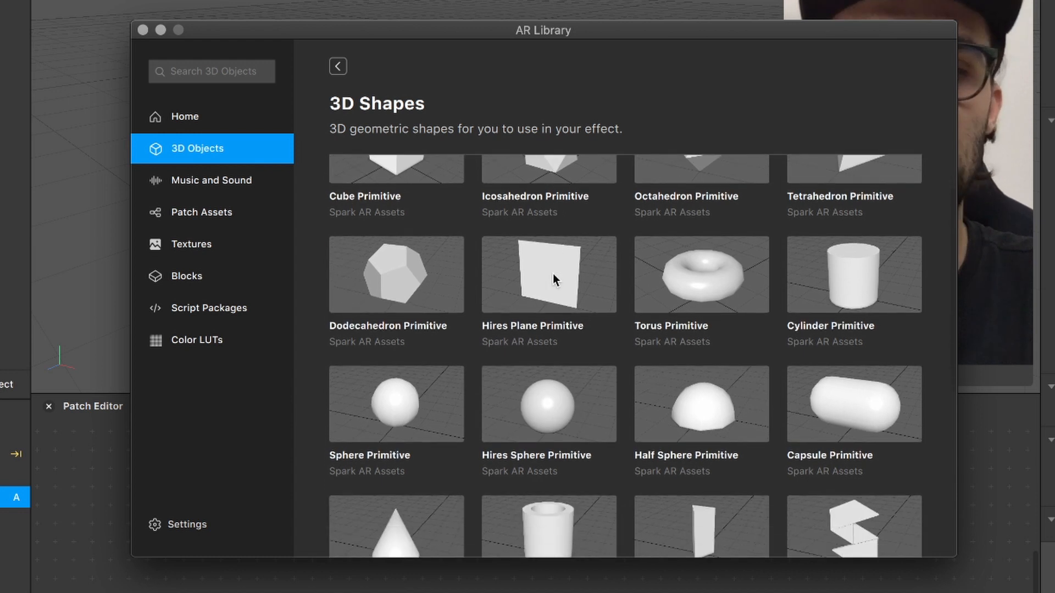
left_click(816, 273)
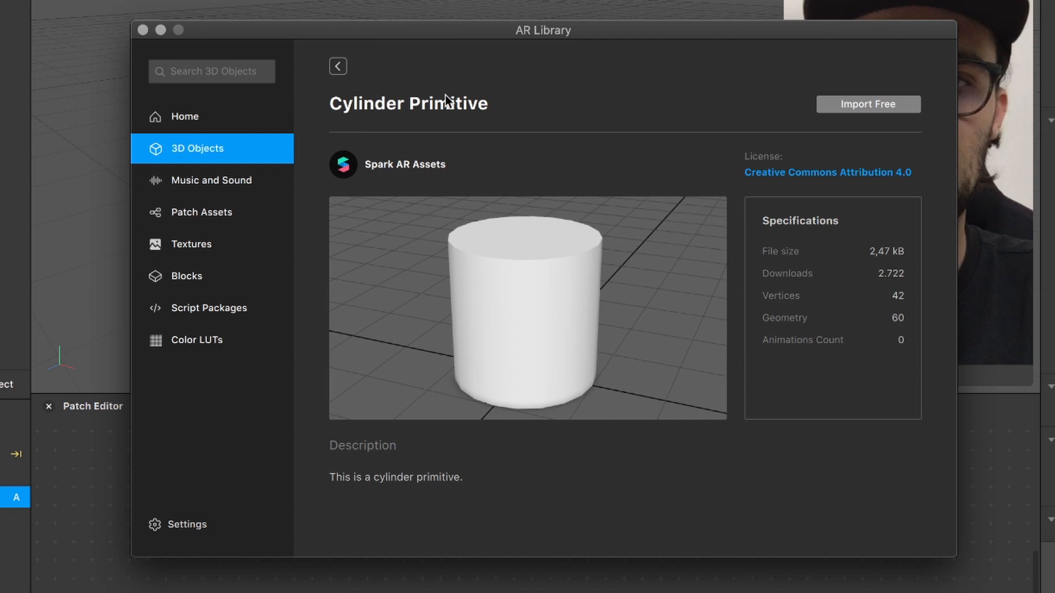
left_click(882, 108)
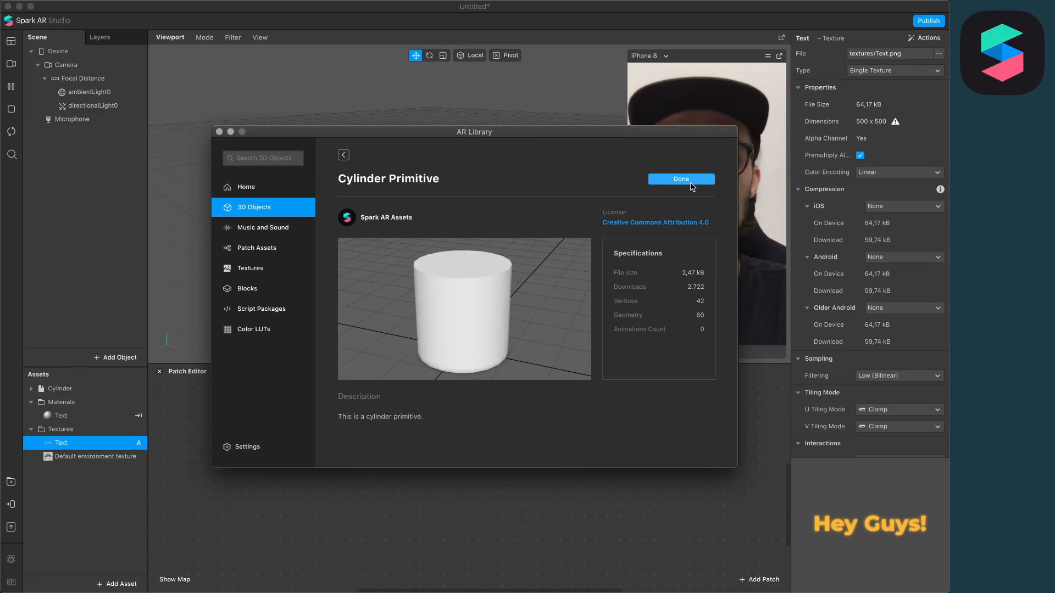
left_click(220, 132)
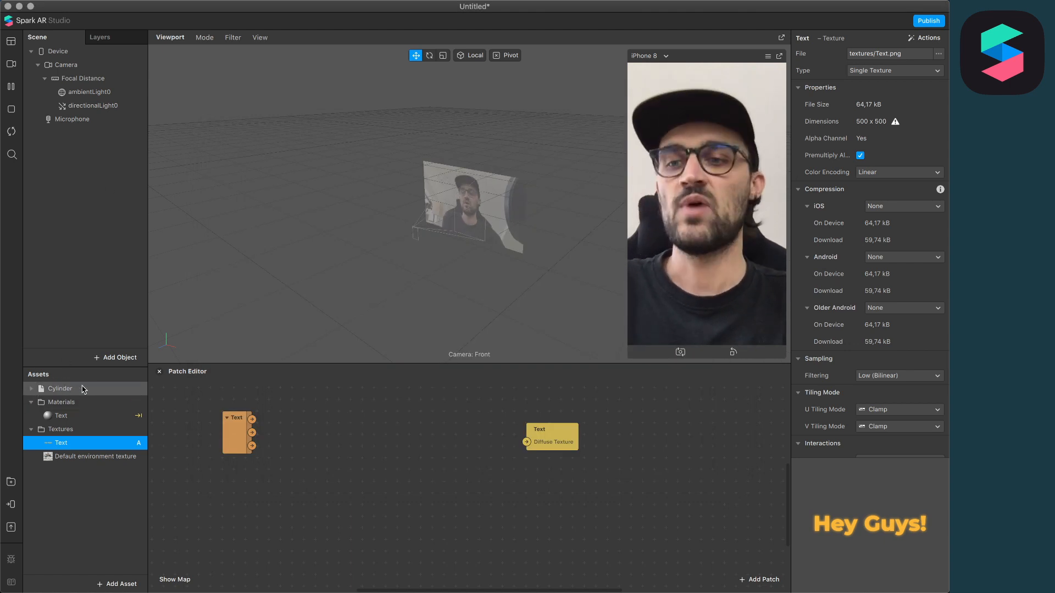
left_click_drag(77, 389, 104, 90)
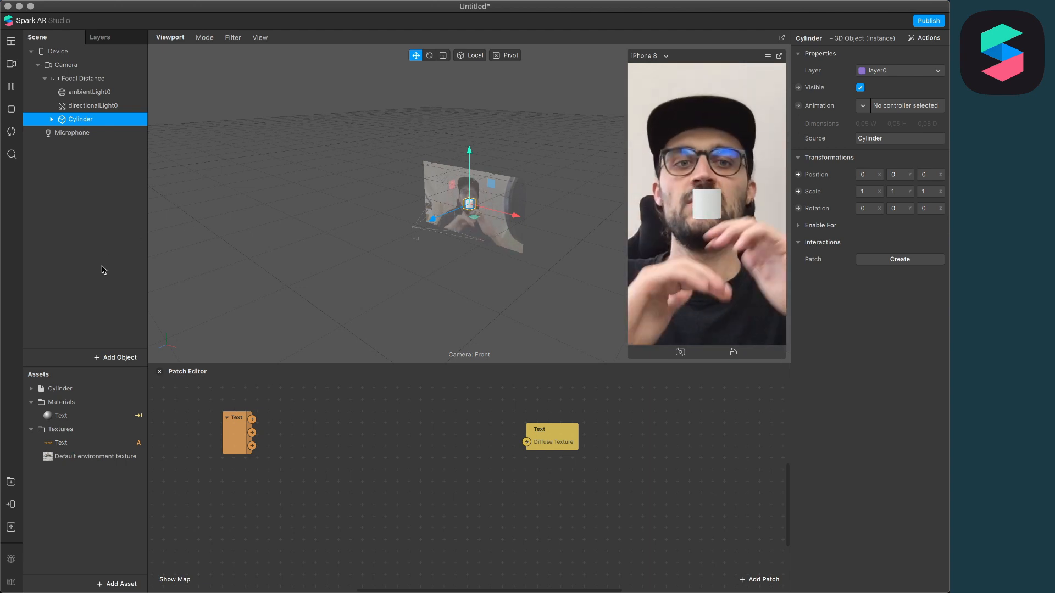
- Add a face tracker to the scene and make the Cylinder its child
left_click(119, 360)
type("fa")
key("Down")
key("Return")
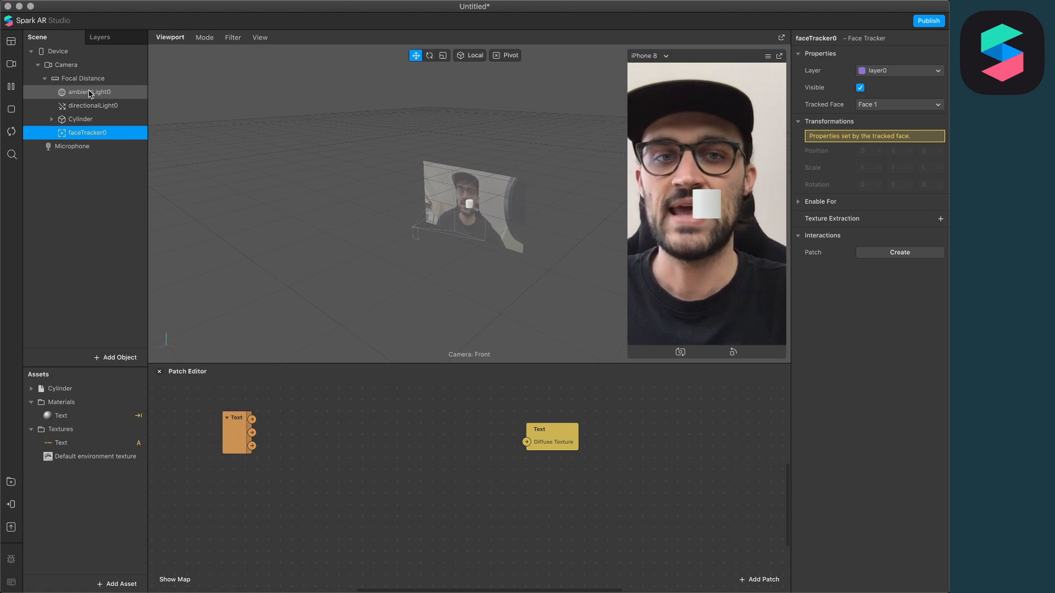
left_click_drag(77, 122, 99, 136)
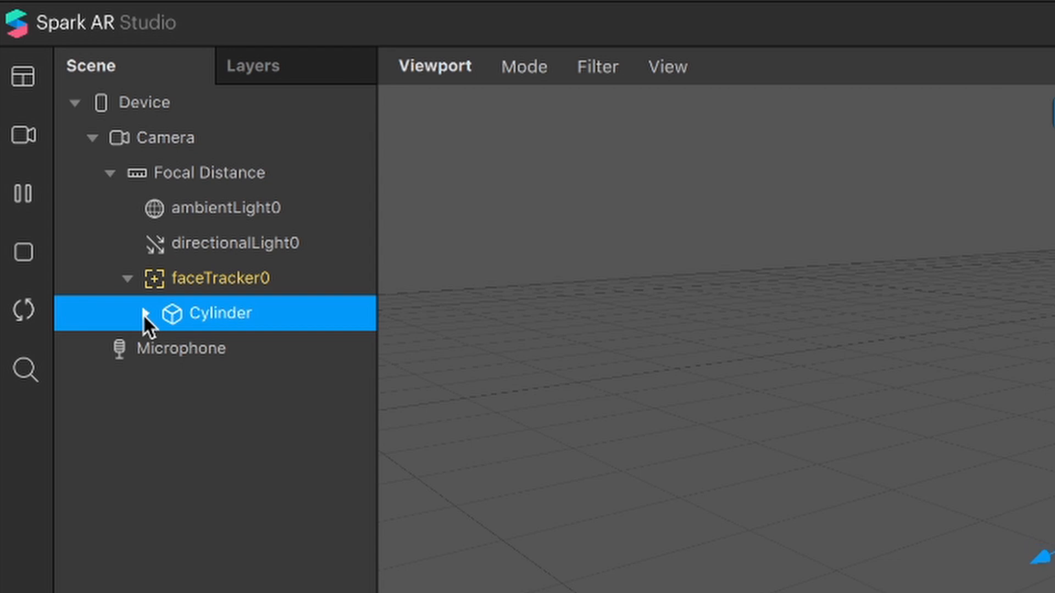
- Select the Cylinder mesh inside the Cylinder object and replace its Cylinder_mat material with the Text material
left_click(58, 132)
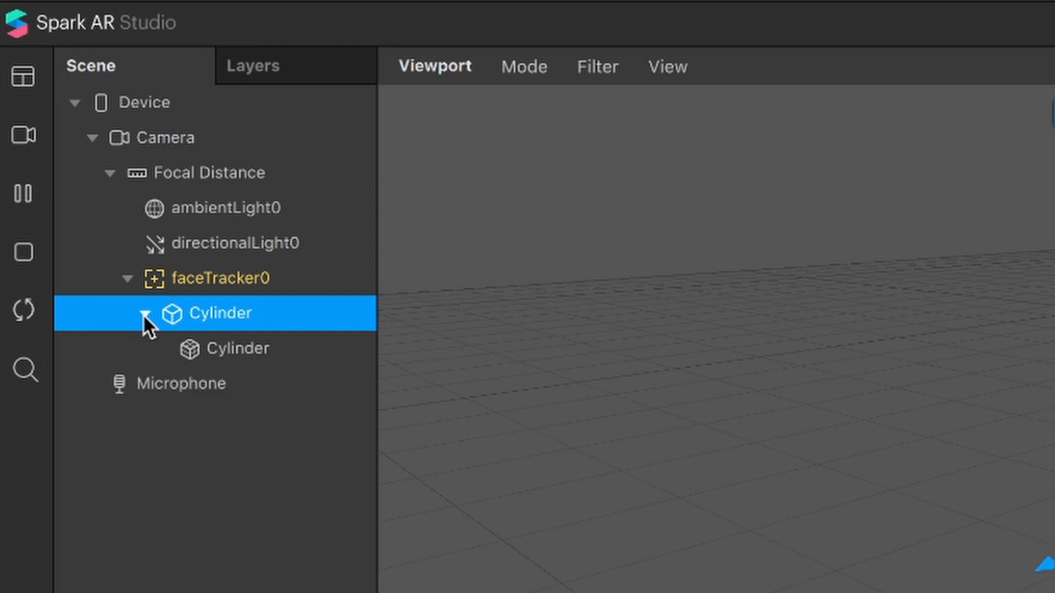
left_click(220, 344)
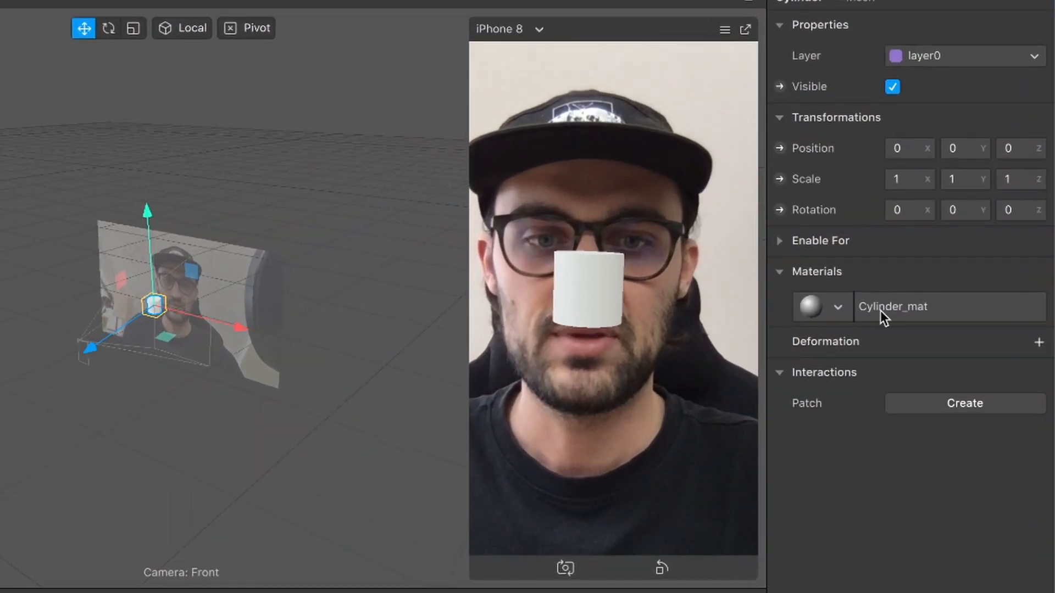
left_click(831, 209)
left_click(881, 352)
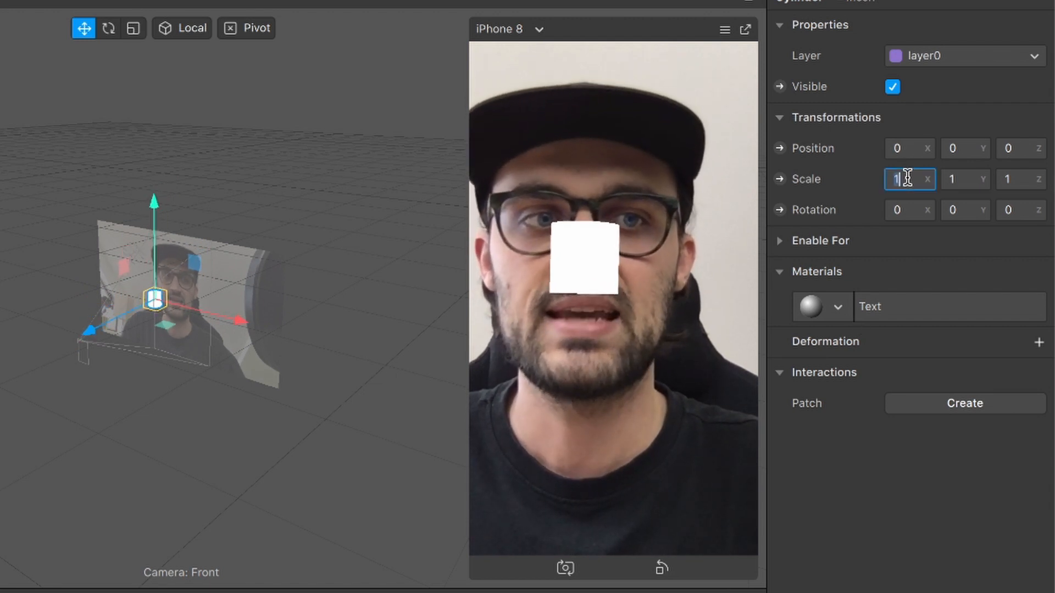
- Set the Cylinder mesh's scale to 2 on both the X and Z axes
key("BackSpace")
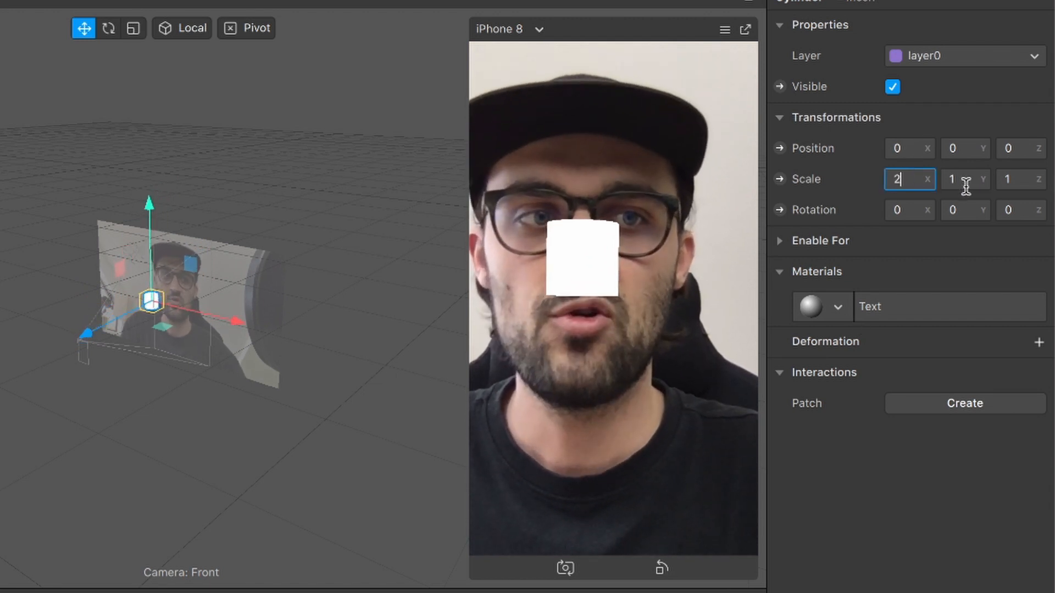
left_click(965, 181)
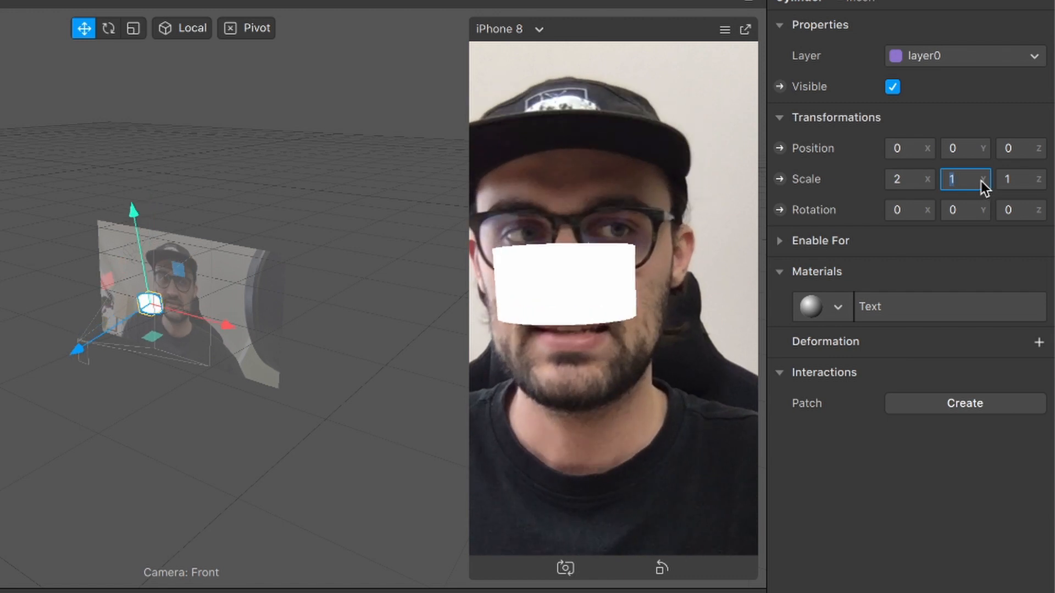
left_click(1024, 181)
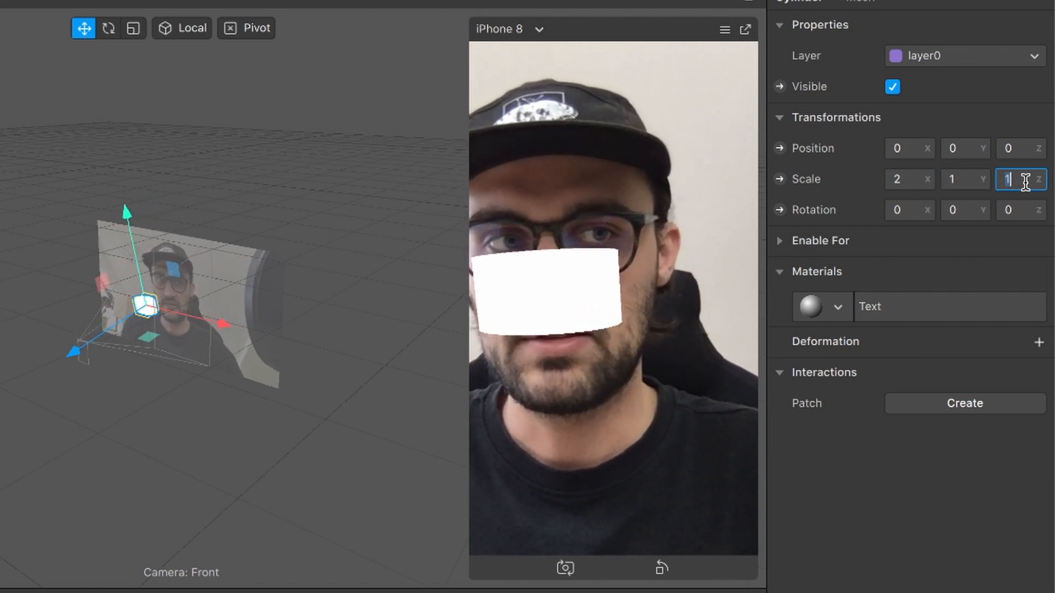
type("2")
key("Return")
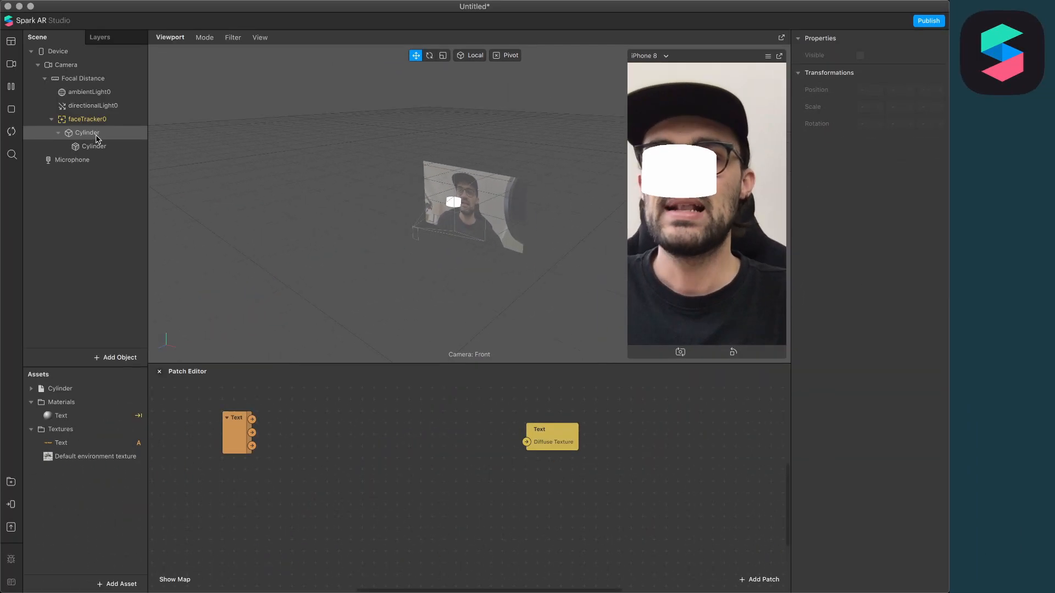
- Set the scale of the parent Cylinder object under faceTracker0 to 2 on the X, Y and Z axes
left_click(94, 134)
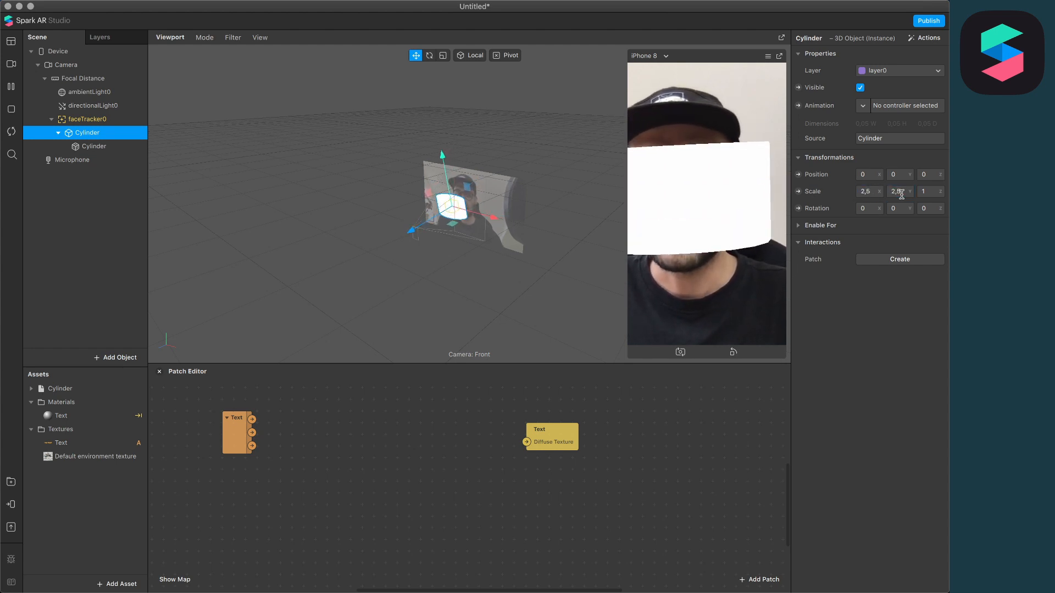
left_click(930, 191)
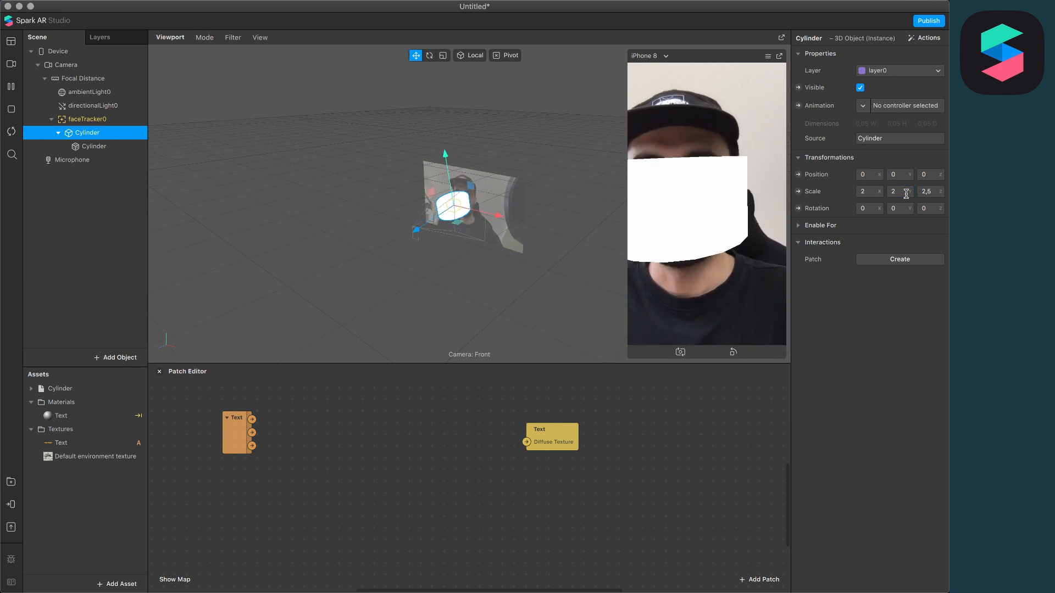
left_click(935, 191)
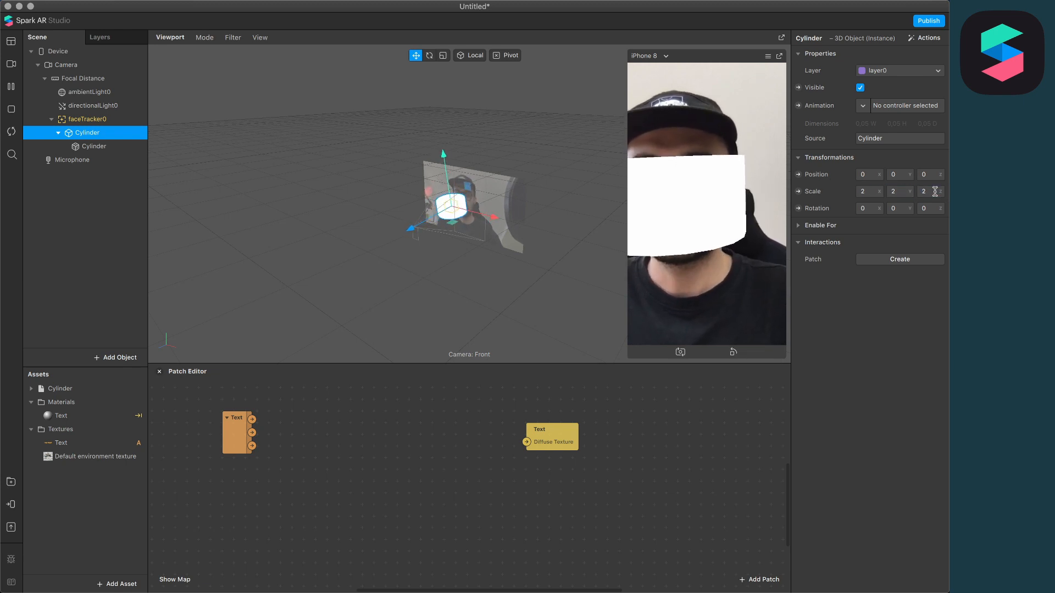
left_click(84, 146)
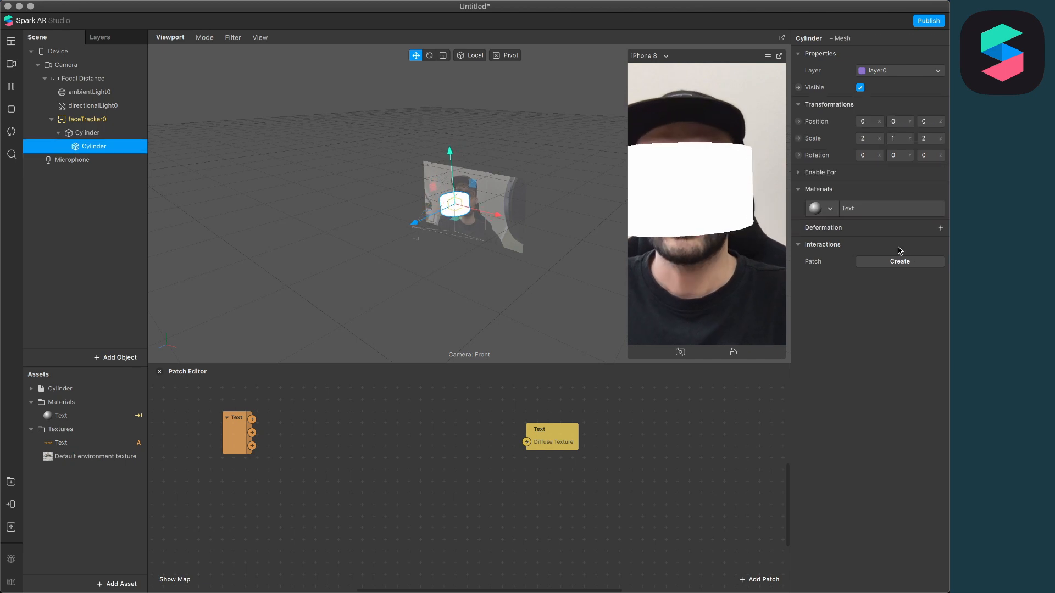
left_click(98, 132)
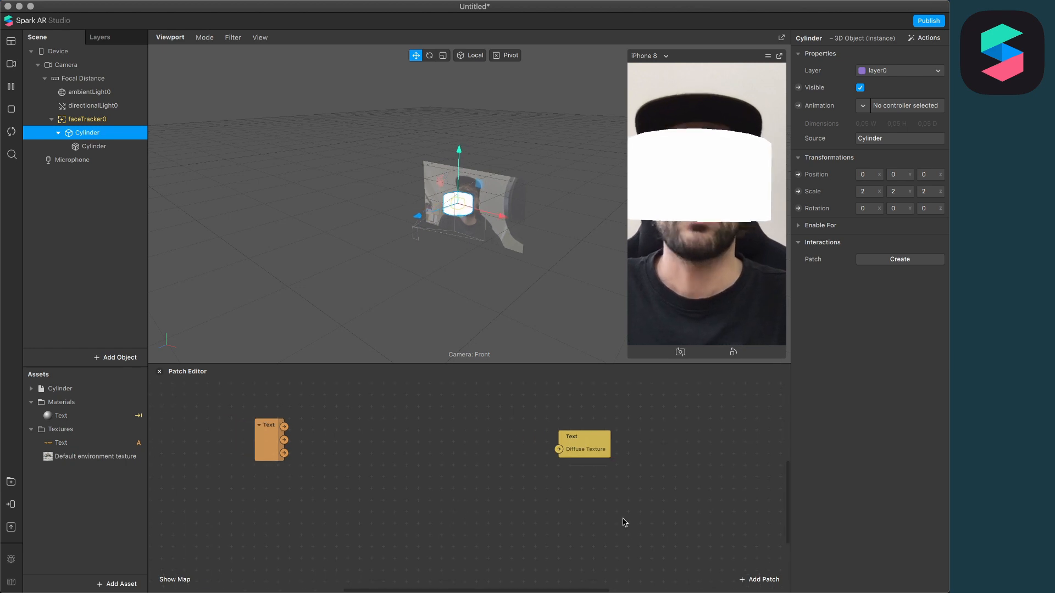
- Add a 2D Transform Pack patch and place it below and between the Text texture and material patches
left_click(757, 580)
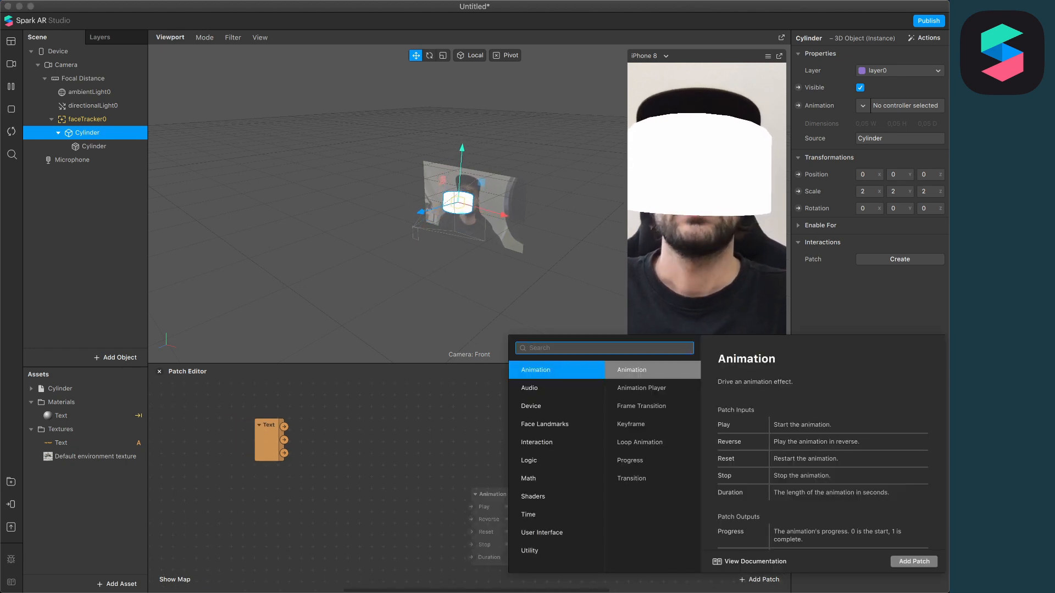
key("Escape")
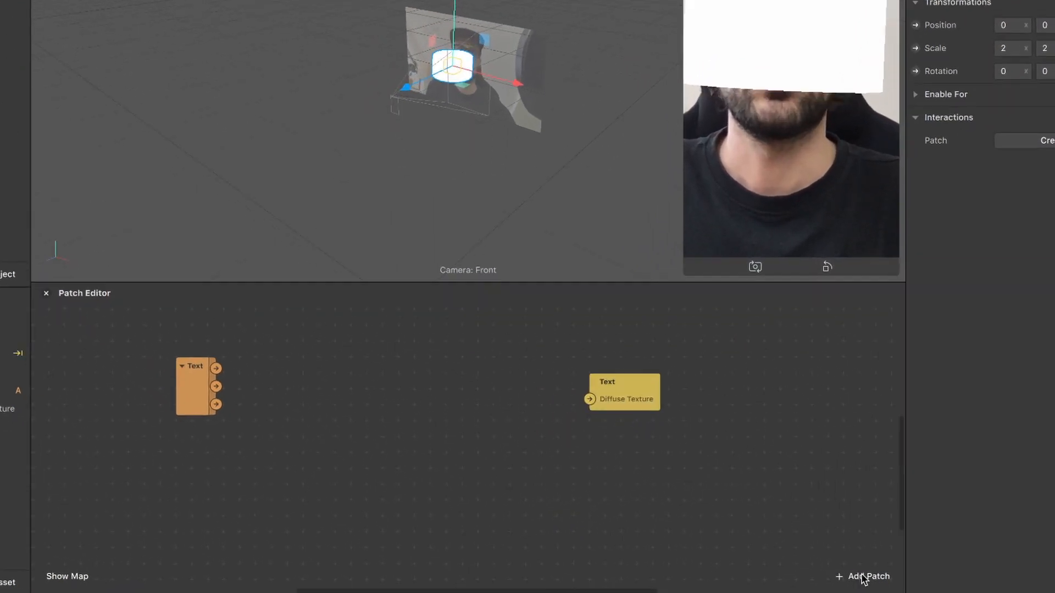
left_click(759, 580)
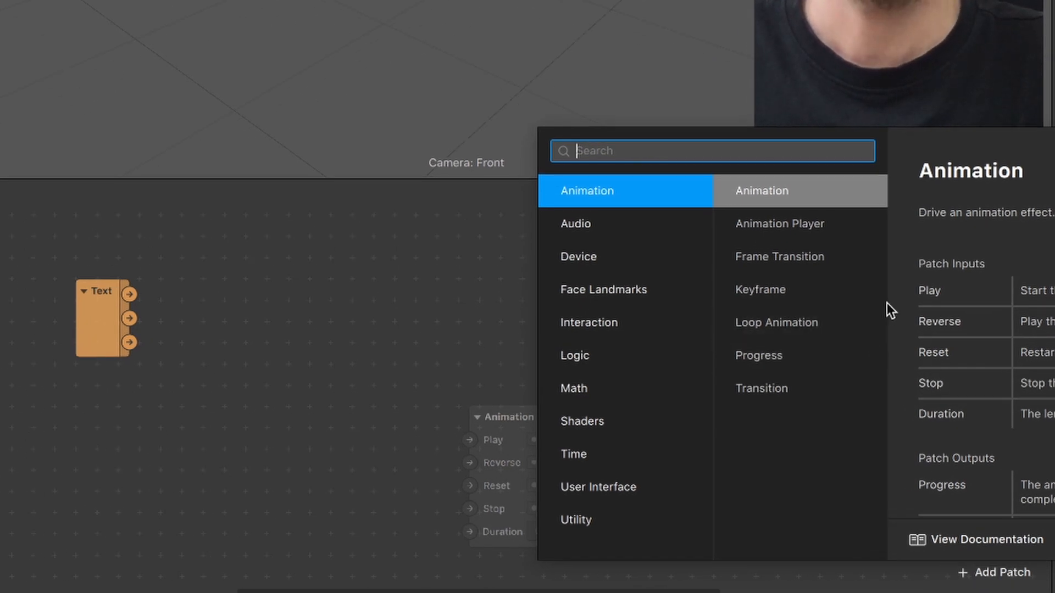
type("2D")
left_click(713, 195)
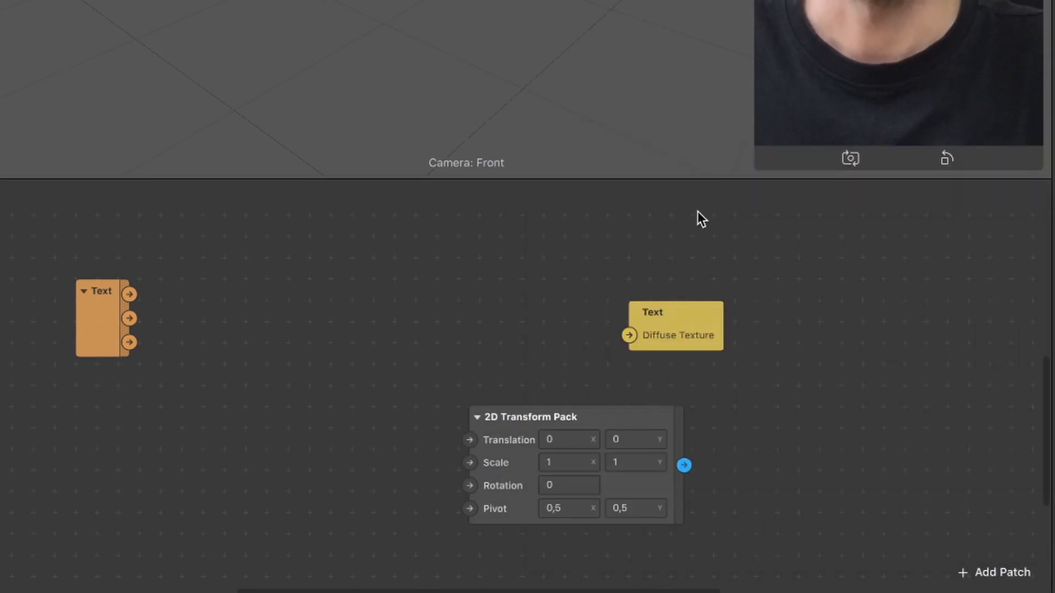
left_click_drag(548, 407, 279, 408)
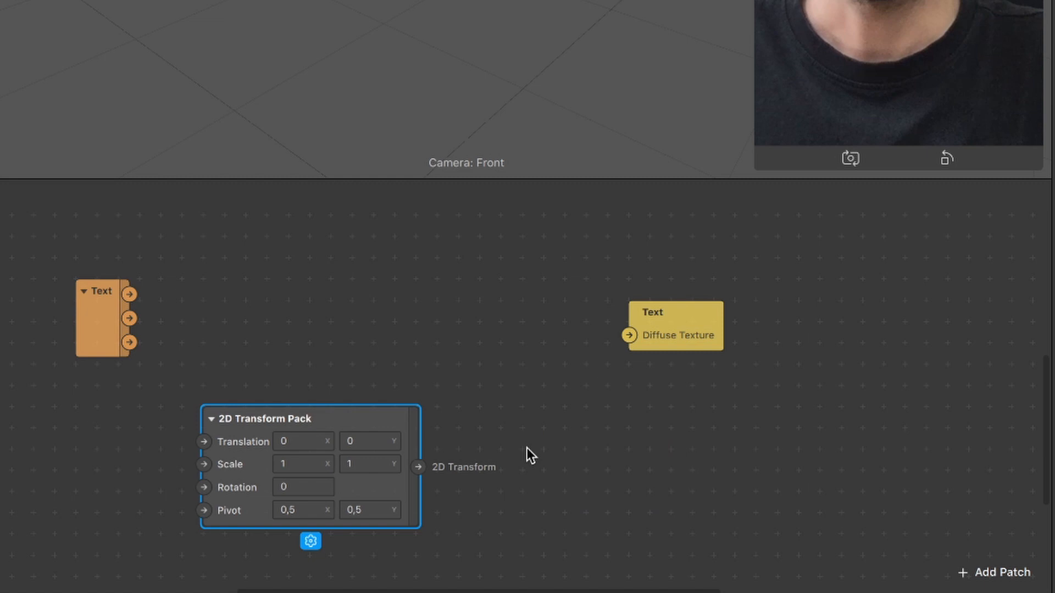
- Add a Texture Transform patch and place it between the Text texture patch and the material's Diffuse Texture patch
left_click(978, 573)
type("Text")
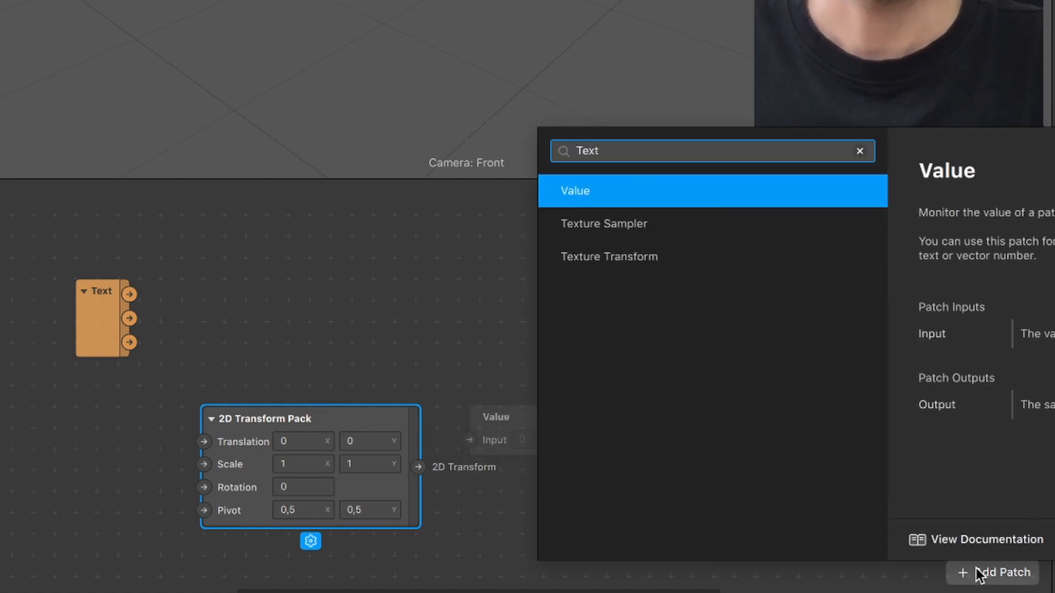
key("Down")
key("Down")
key("Return")
left_click_drag(544, 409, 369, 256)
- Connect the Text patch's RGBA output to Texture Transform's Texture input and the 2D Transform Pack's output to its Transform input
left_click(98, 315)
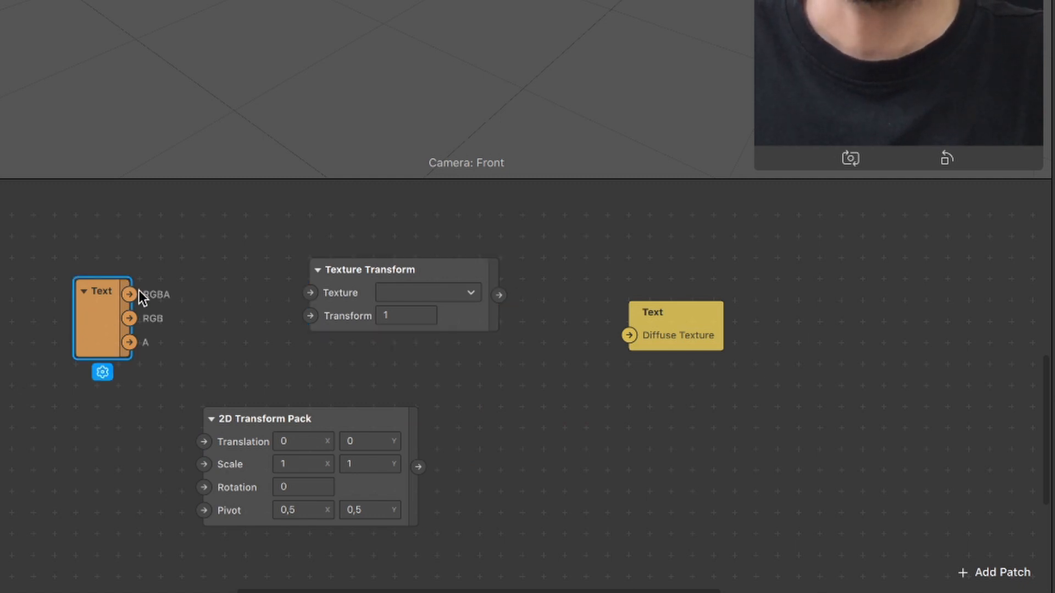
left_click_drag(127, 293, 310, 293)
scroll(434, 324, "right", 3)
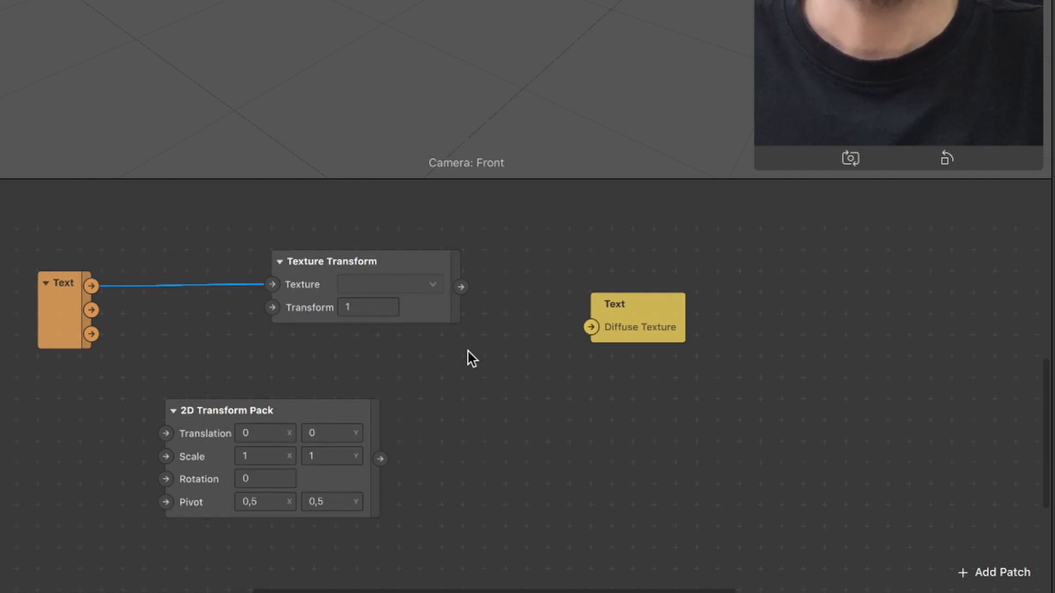
left_click_drag(329, 419, 170, 414)
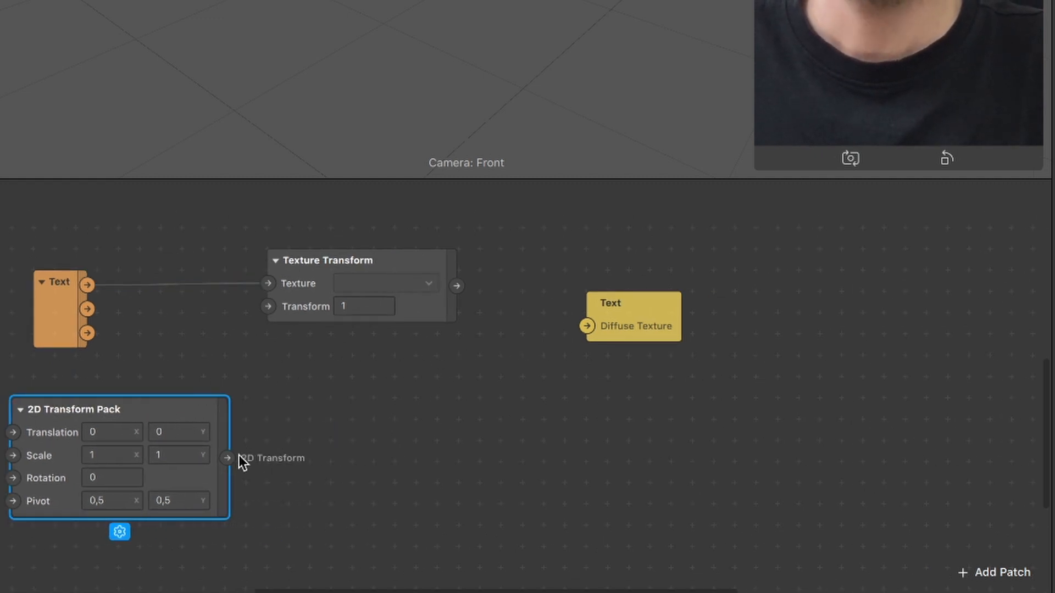
left_click_drag(227, 458, 250, 408)
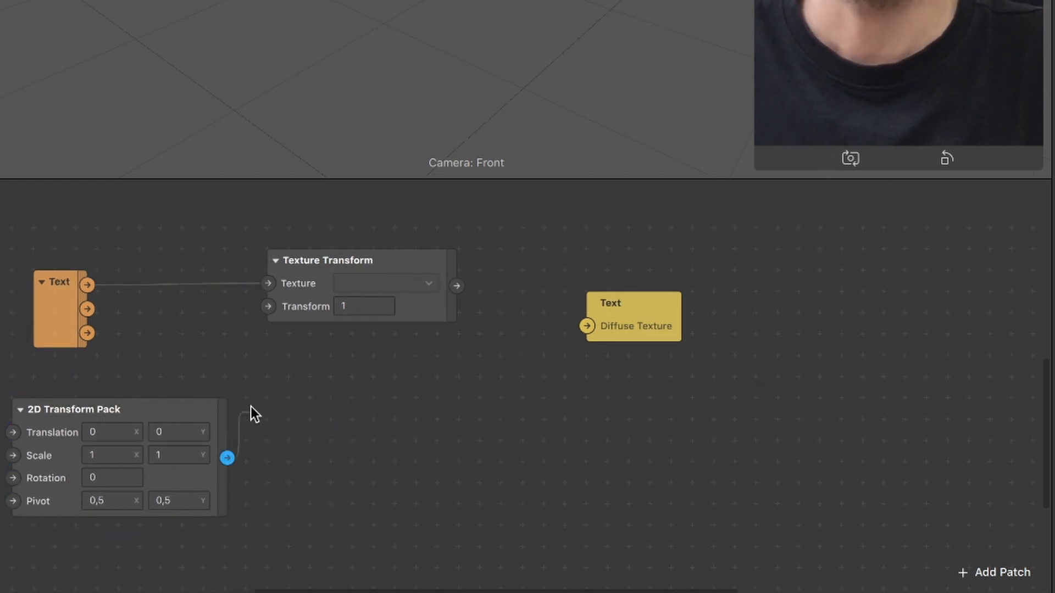
left_click_drag(271, 332, 266, 306)
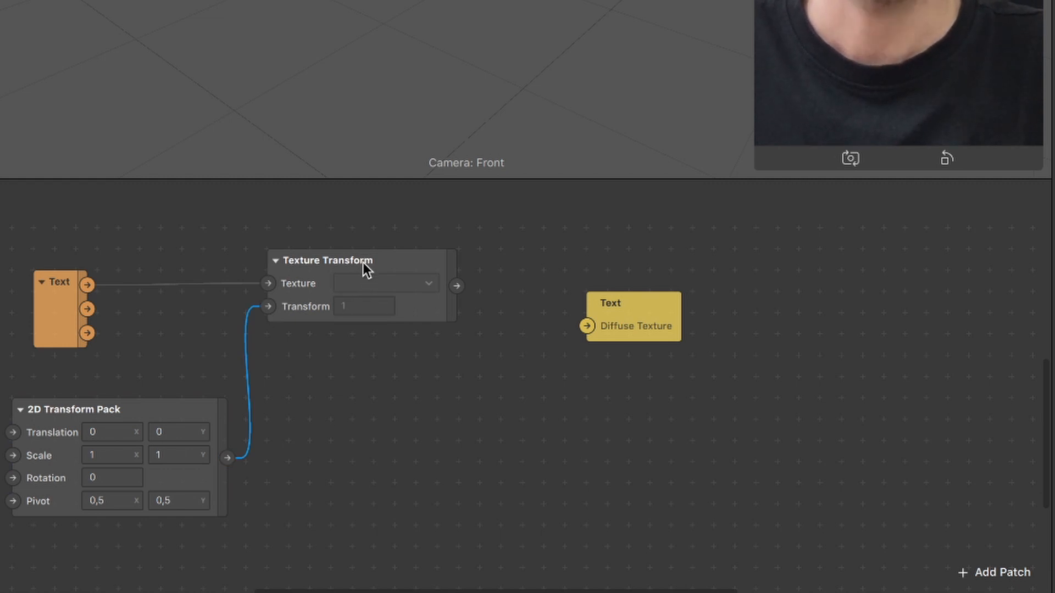
- Move the Texture Transform patch slightly lower and connect its output to the Text material's Diffuse Texture input
left_click_drag(383, 263, 405, 347)
left_click(469, 264)
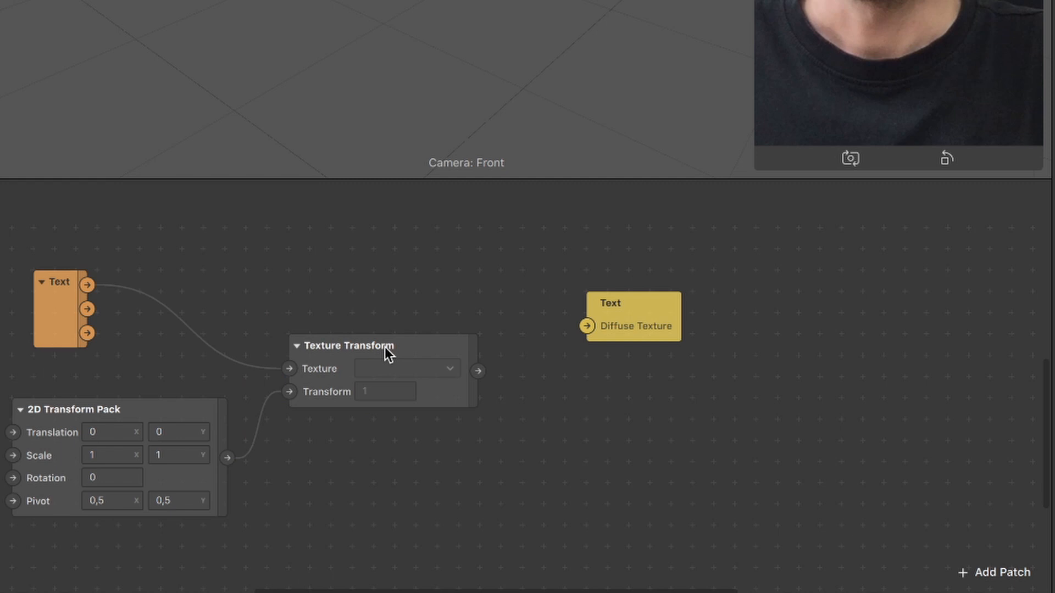
left_click_drag(478, 371, 587, 327)
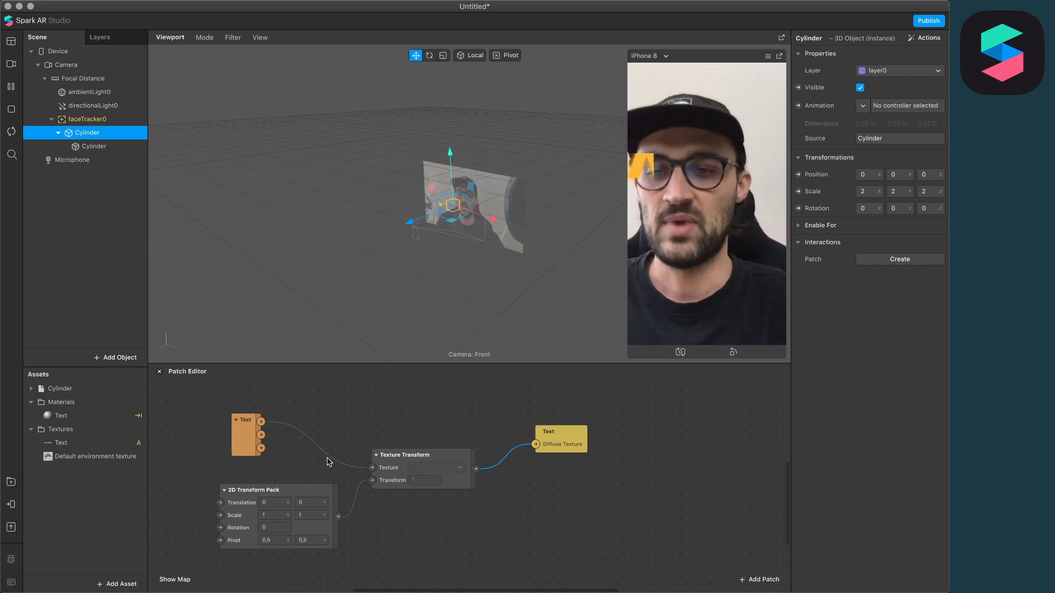
- Enlarge the Patch Editor to give the 2D Transform Pack patch more room
scroll(298, 477, "down", 3)
scroll(297, 477, "left", 4)
left_click_drag(453, 363, 454, 317)
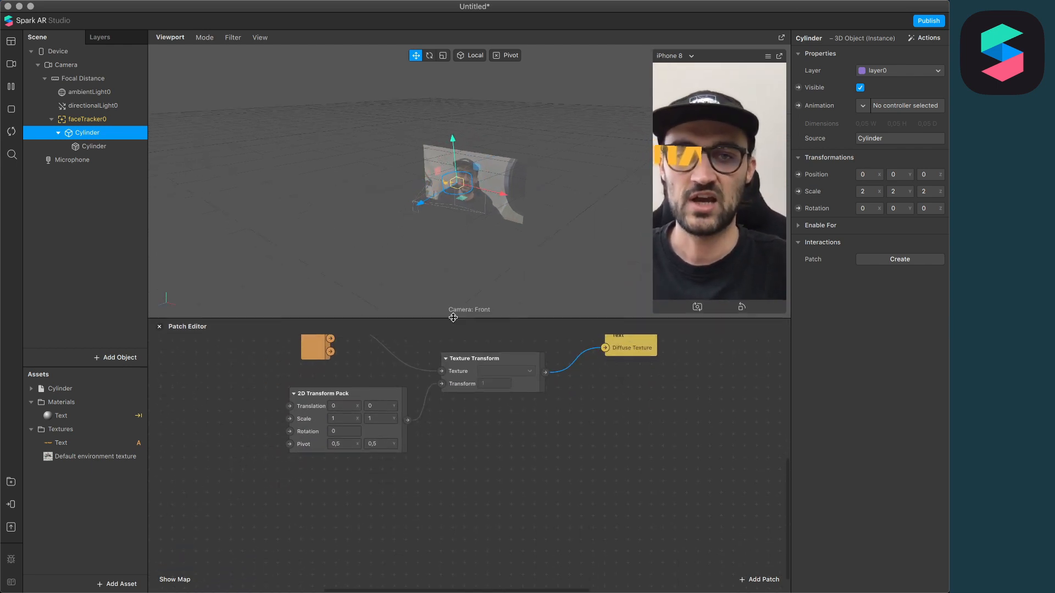
scroll(461, 471, "up", 5)
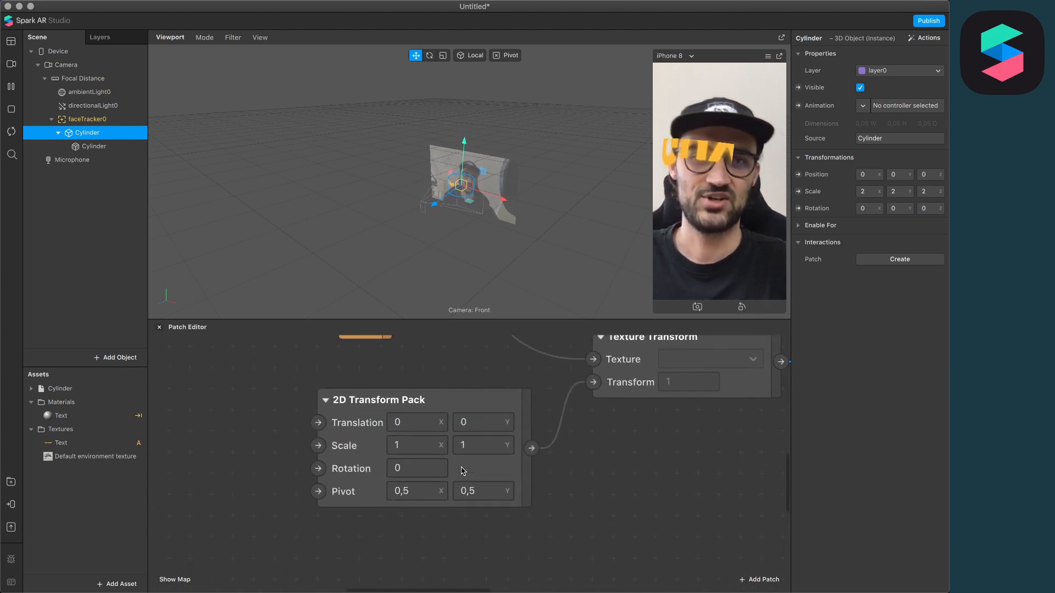
scroll(462, 471, "up", 3)
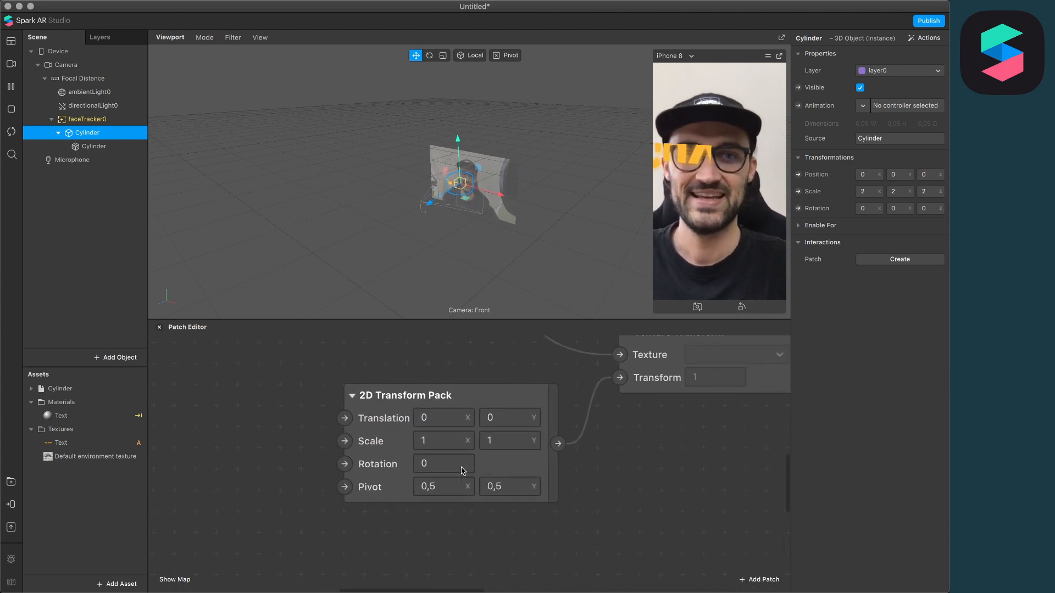
- Set the 2D Transform Pack's Translation to -0,95 on X and -0,1 on Y
left_click(442, 403)
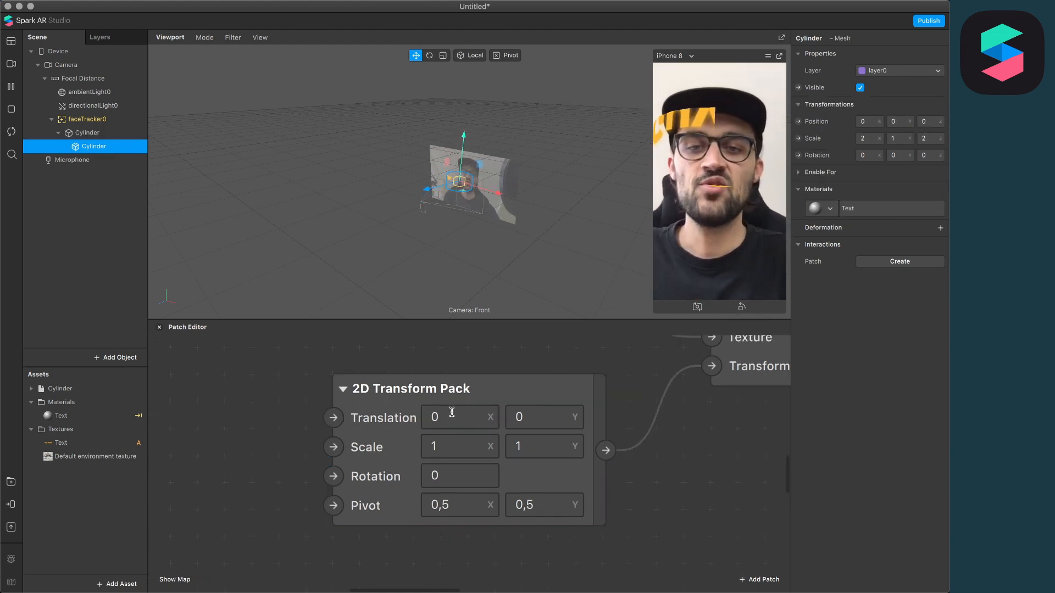
left_click(454, 415)
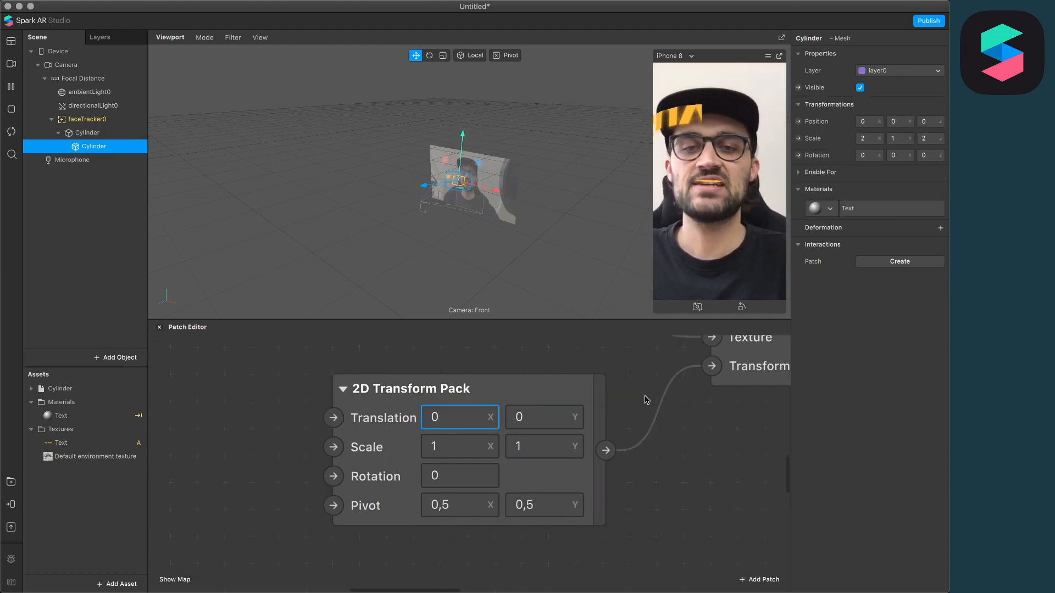
type("-0,95")
key("Return")
left_click(538, 418)
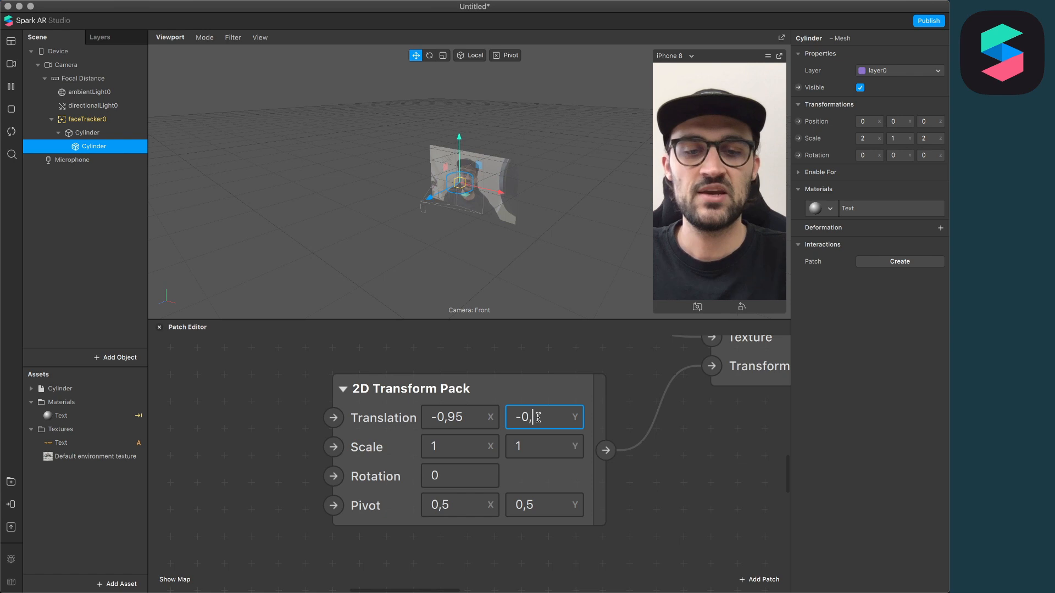
type("-0,1")
key("Return")
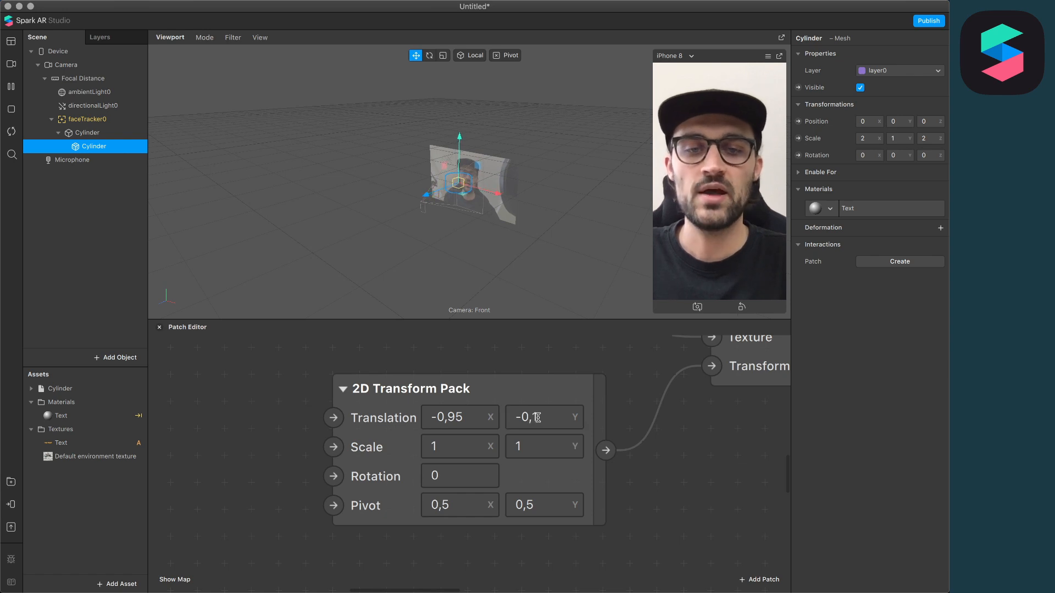
- Set the 2D Transform Pack's Scale to -0,7 on X and 0,7 on Y
left_click(446, 450)
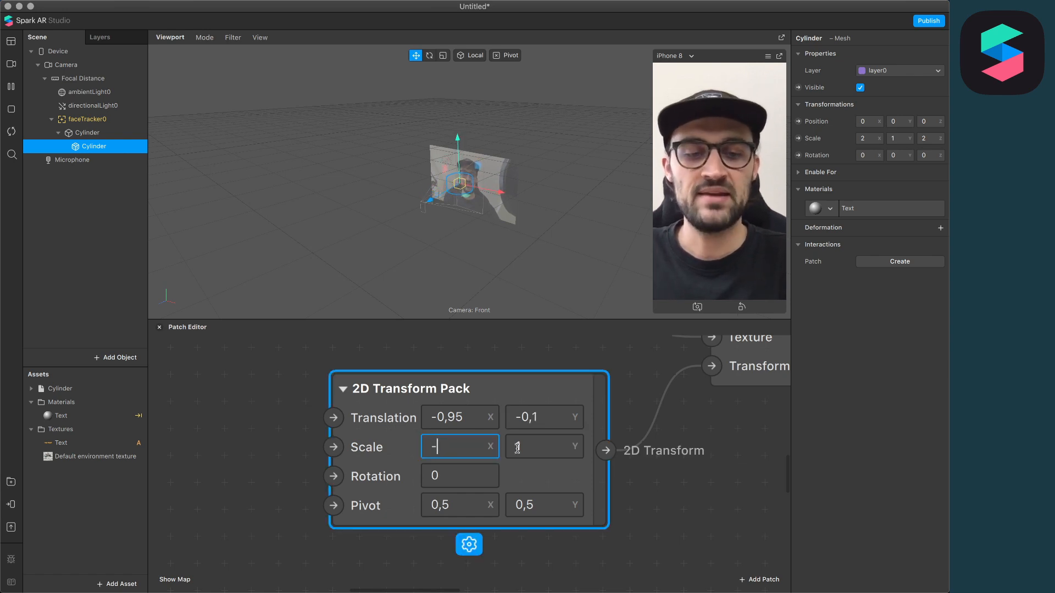
key("Return")
left_click(535, 449)
type("0,7")
key("Return")
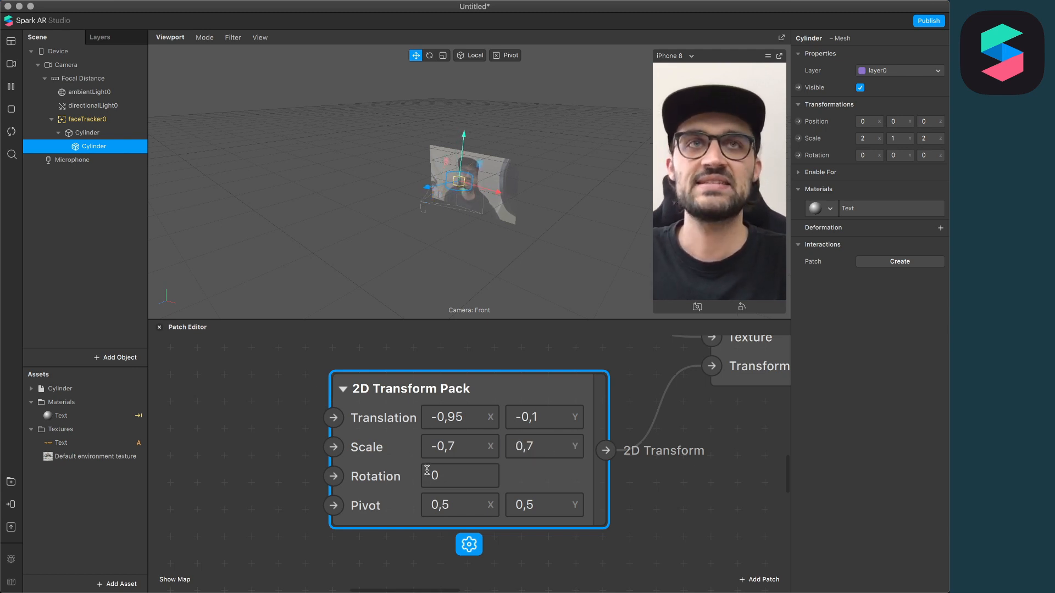
- Set the 2D Transform Pack's Pivot to 1 on X and 0,4 on Y
left_click(449, 496)
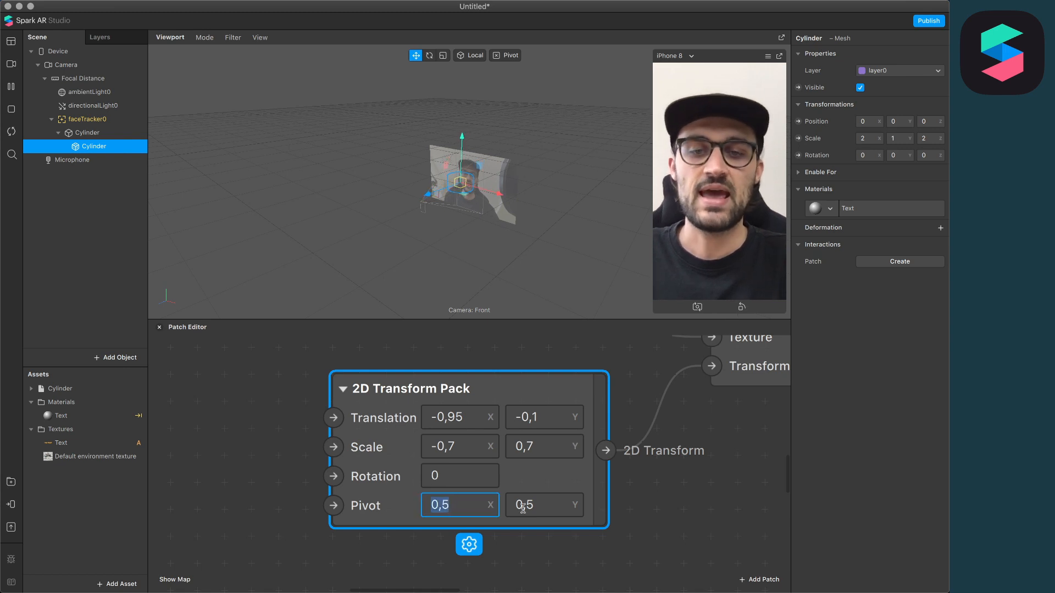
type("1")
key("Return")
left_click(546, 504)
key("Right")
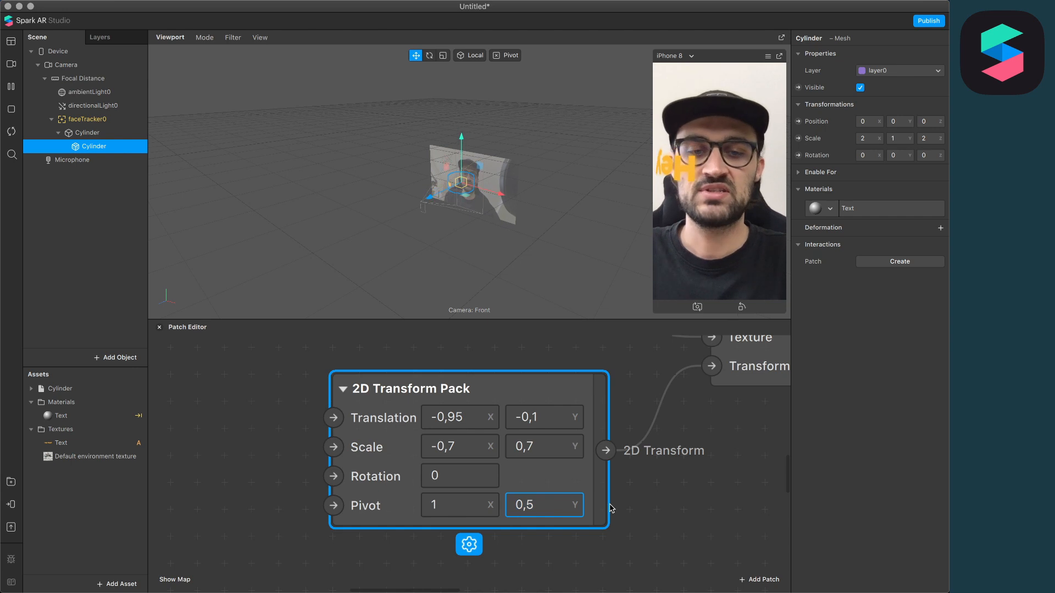
key("Return")
left_click(611, 508)
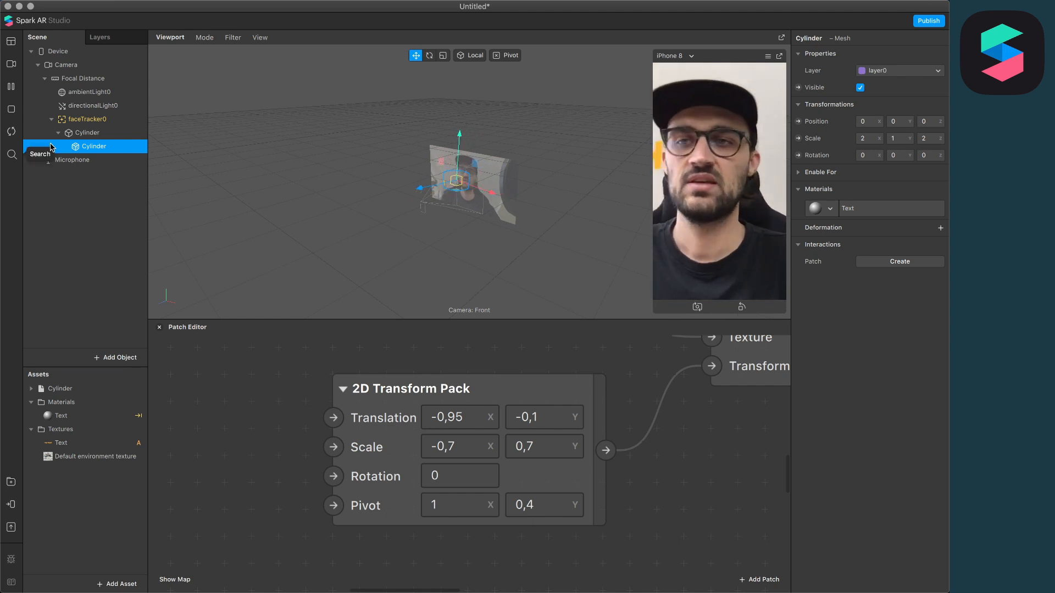
- Set the parent Cylinder object's Rotation to -180 on Z and 90 on Y
left_click(88, 133)
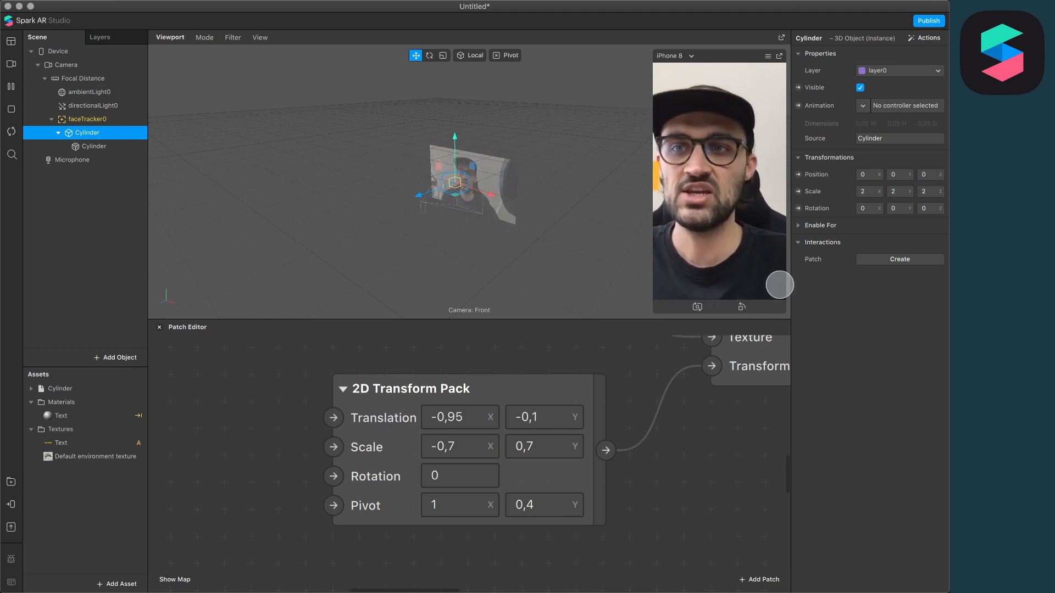
left_click(929, 207)
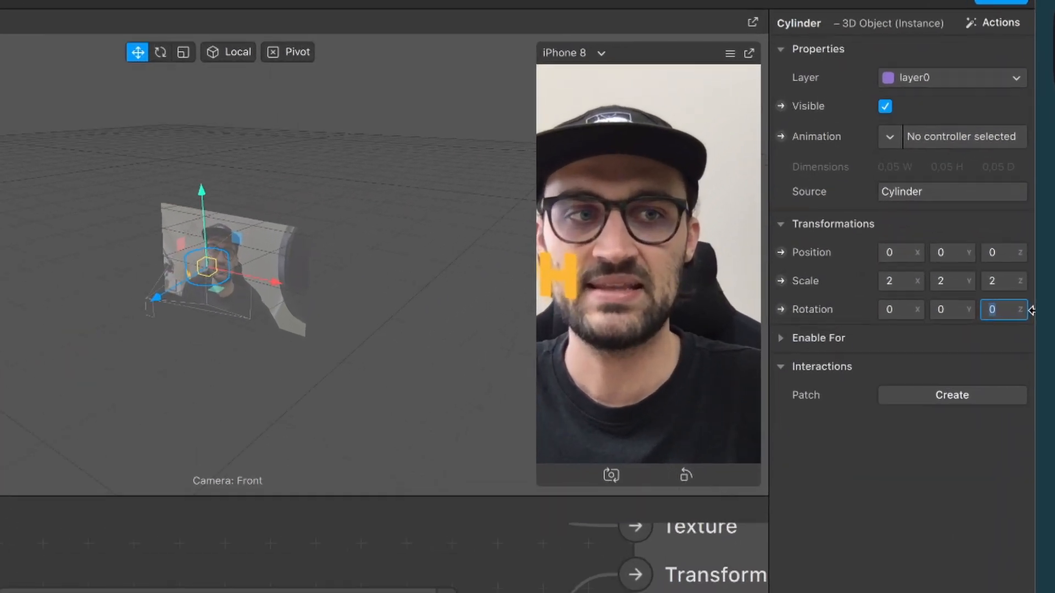
type("-180")
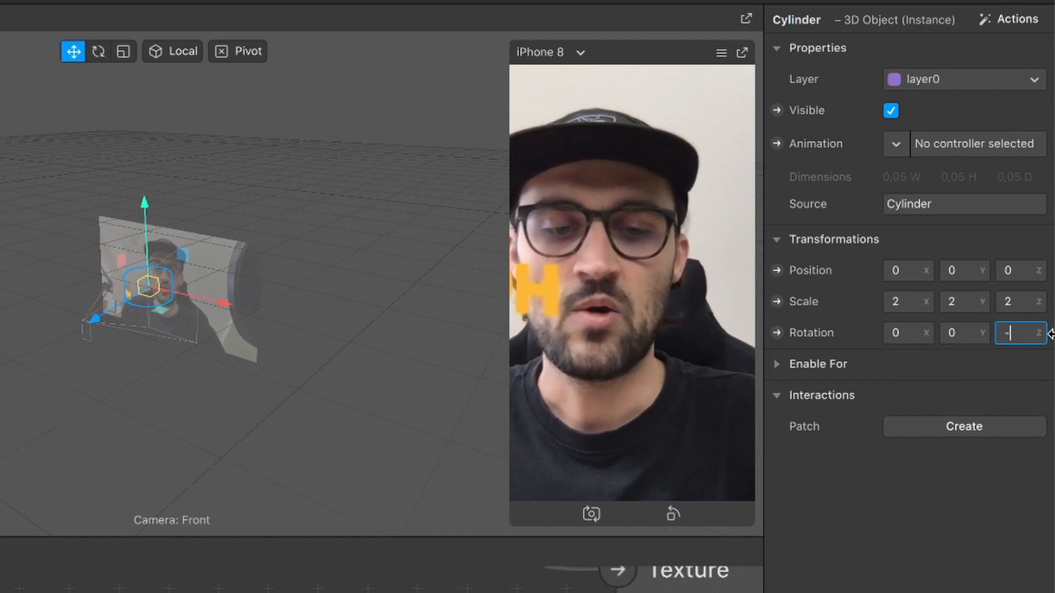
key("Return")
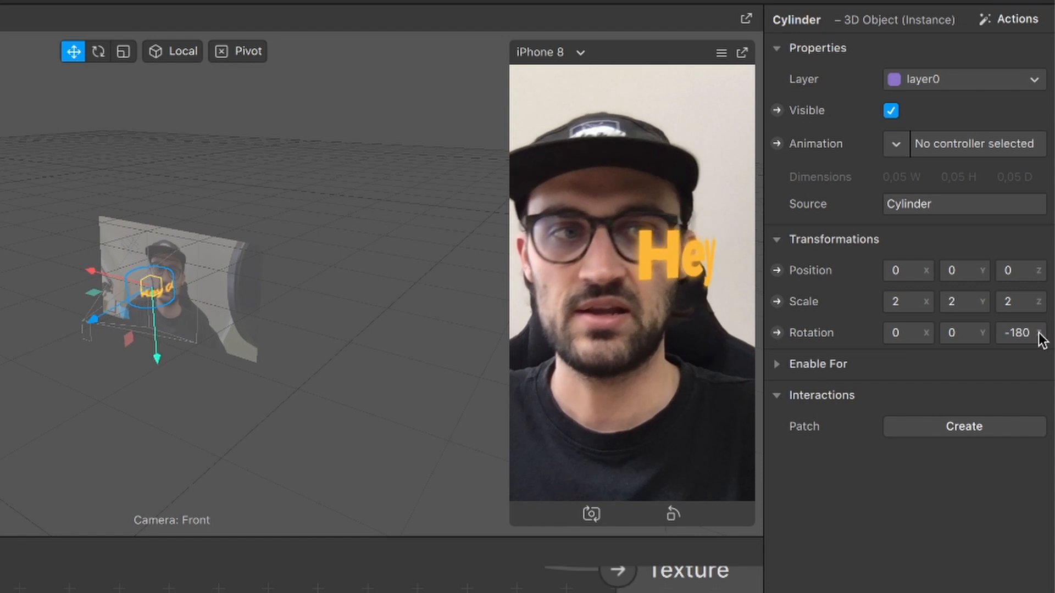
left_click(953, 333)
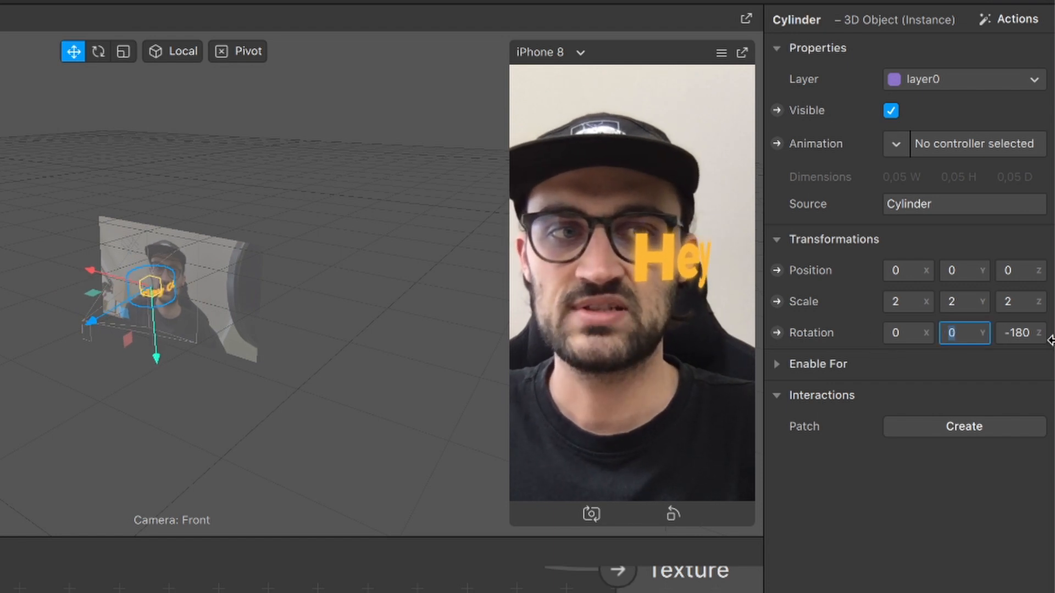
type("90")
key("Return")
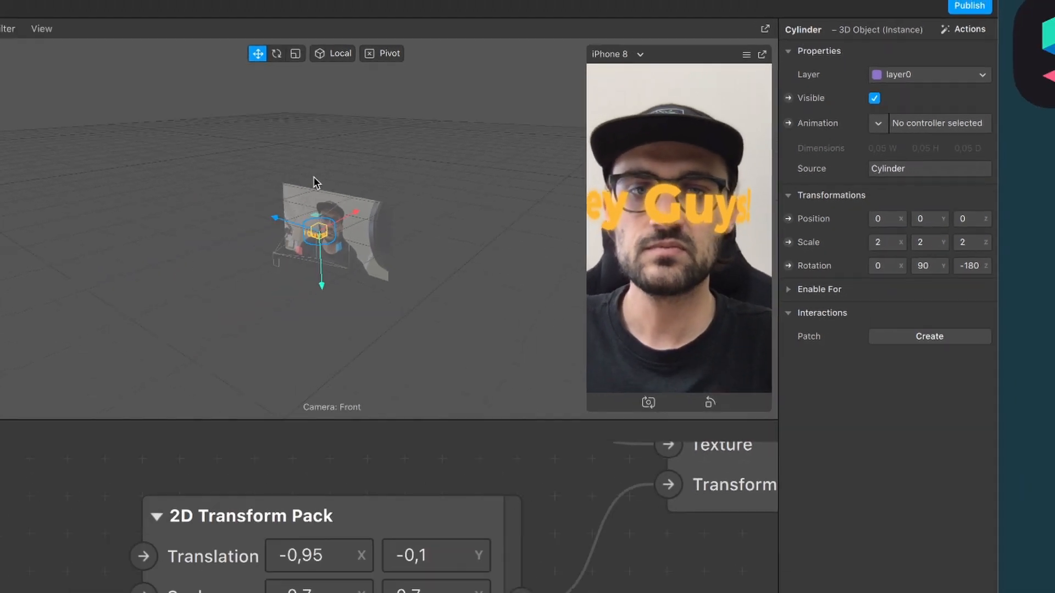
- Nudge the parent Cylinder slightly in the 3D viewport, then deselect it
scroll(313, 177, "up", 5)
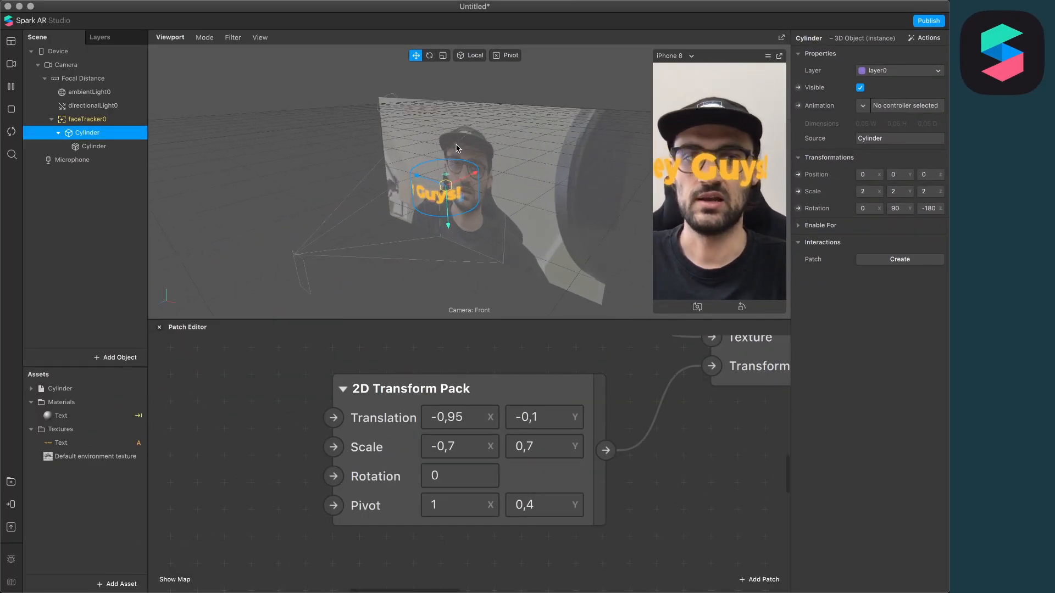
left_click_drag(466, 180, 478, 175)
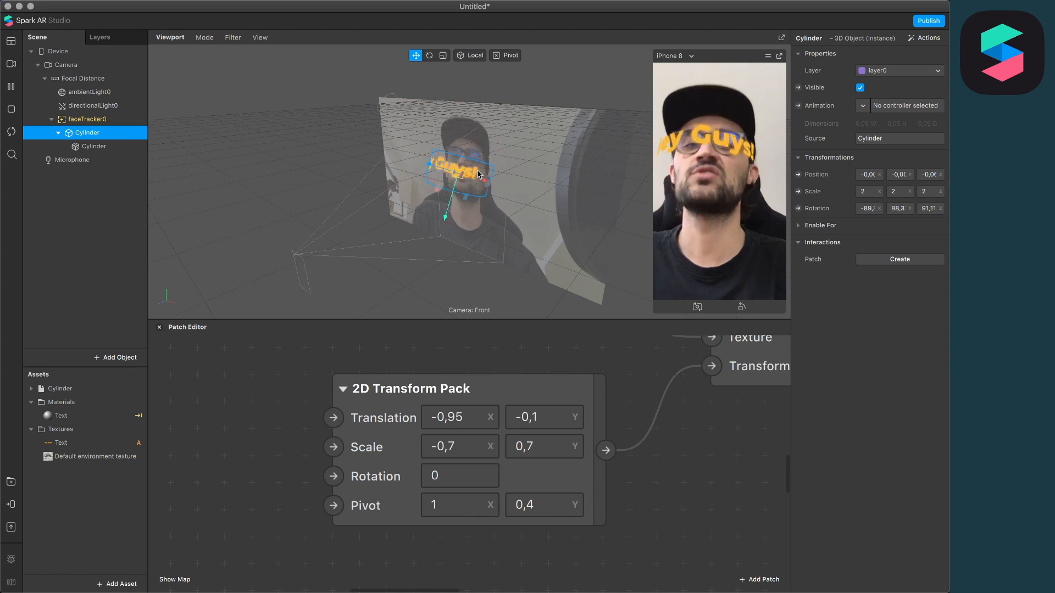
left_click(116, 168)
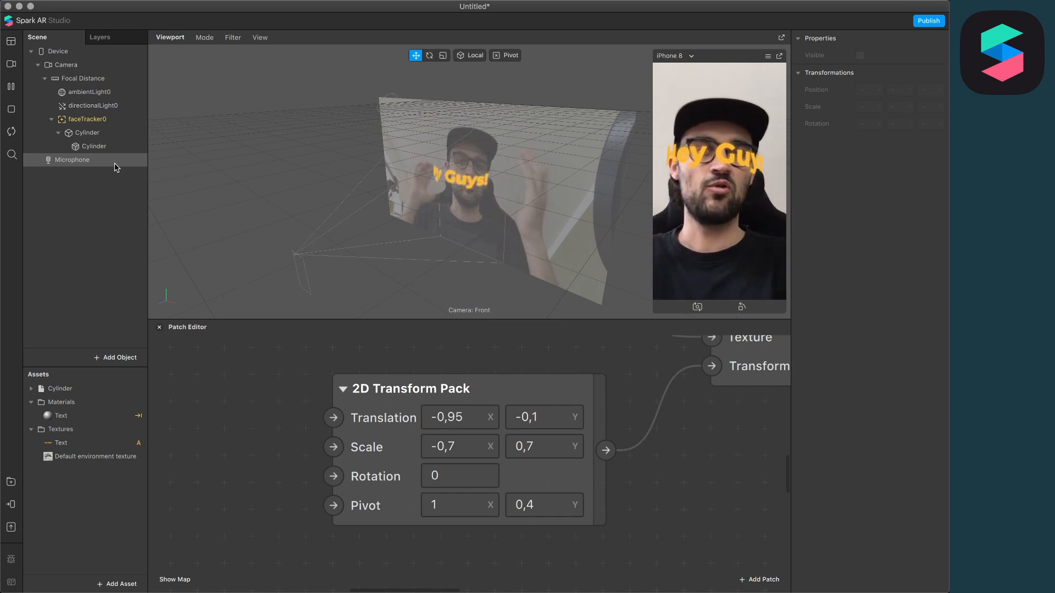
- Duplicate the child Cylinder mesh under the face tracker's Cylinder object
left_click(109, 146)
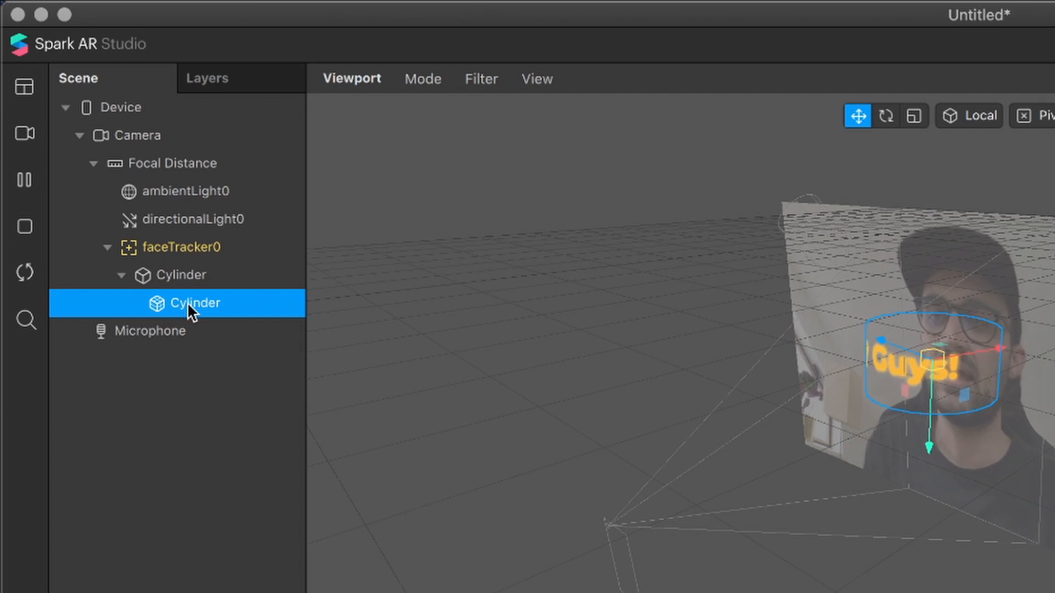
right_click(187, 303)
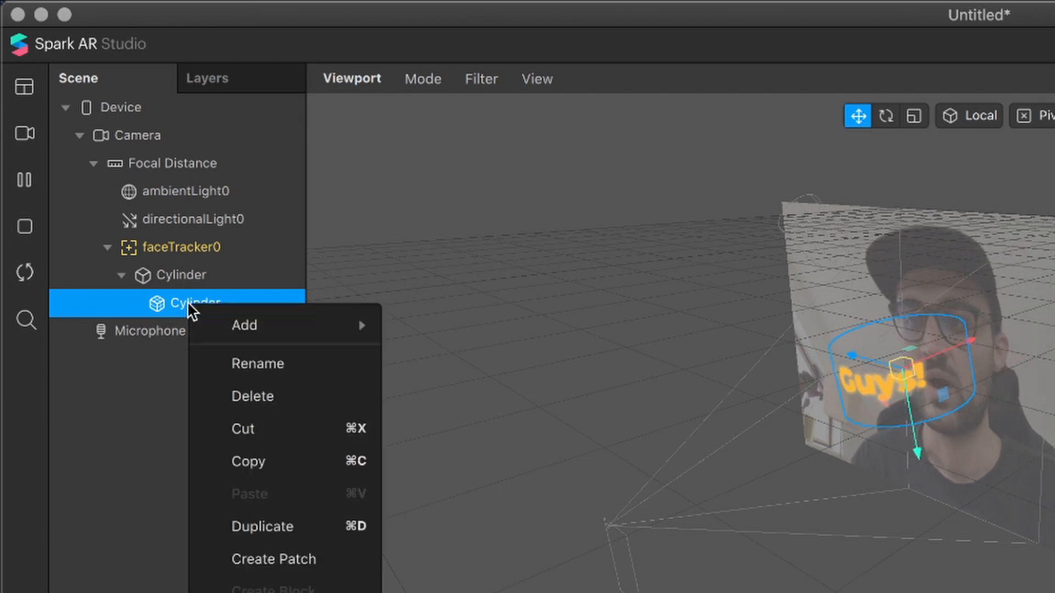
left_click(263, 528)
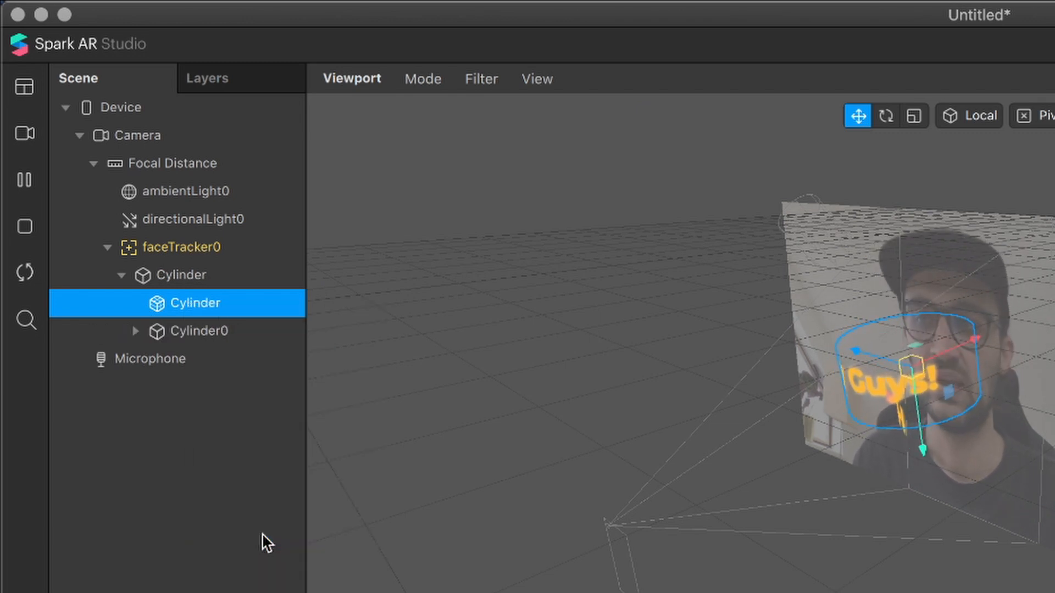
- Move the duplicated mesh out of Cylinder0 directly under the parent Cylinder, and delete the emptied Cylinder0
left_click(144, 332)
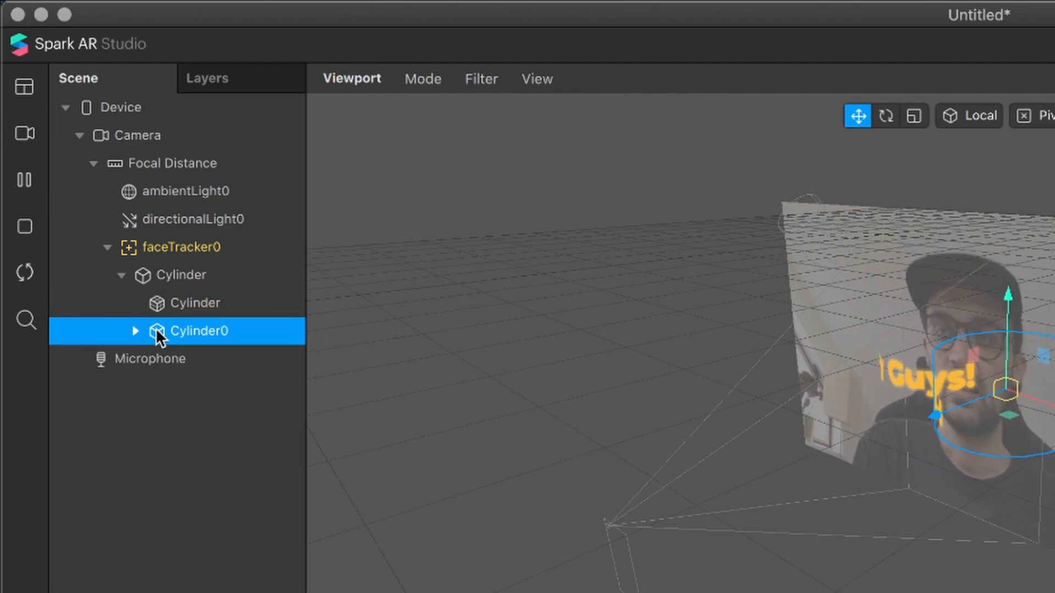
left_click(137, 330)
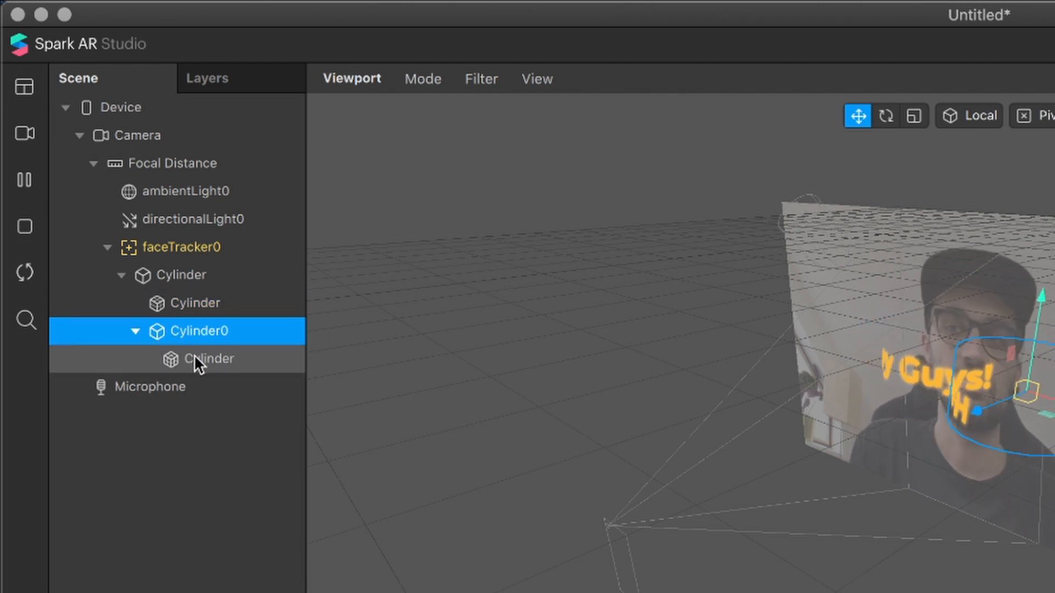
left_click(204, 360)
left_click_drag(201, 364, 205, 311)
left_click(797, 449)
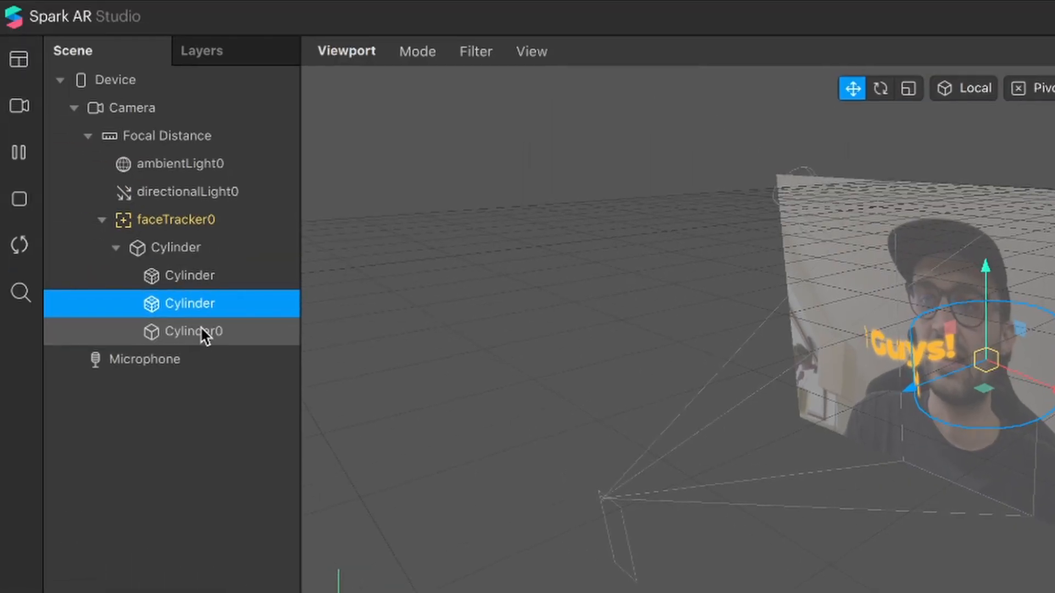
left_click(201, 330)
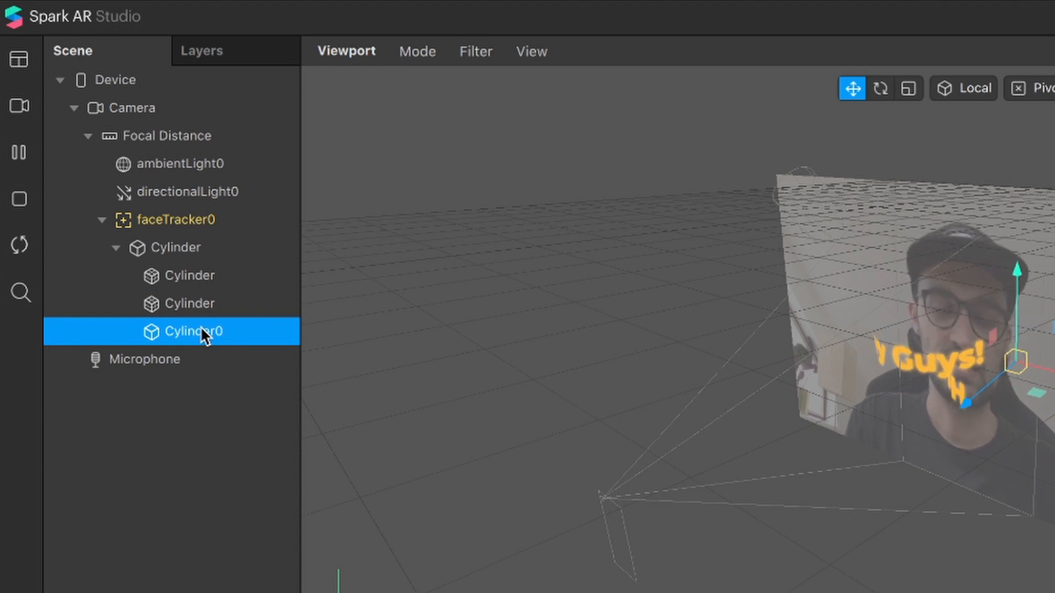
key("Delete")
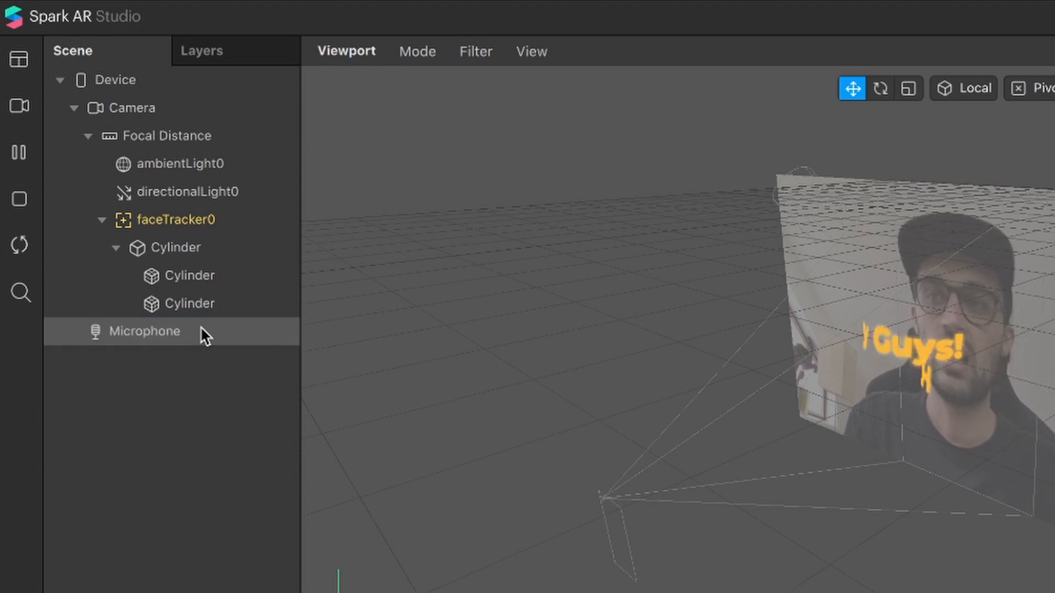
- Rename the first child mesh of the parent Cylinder as Cylinder 1
double_click(199, 278)
type("q")
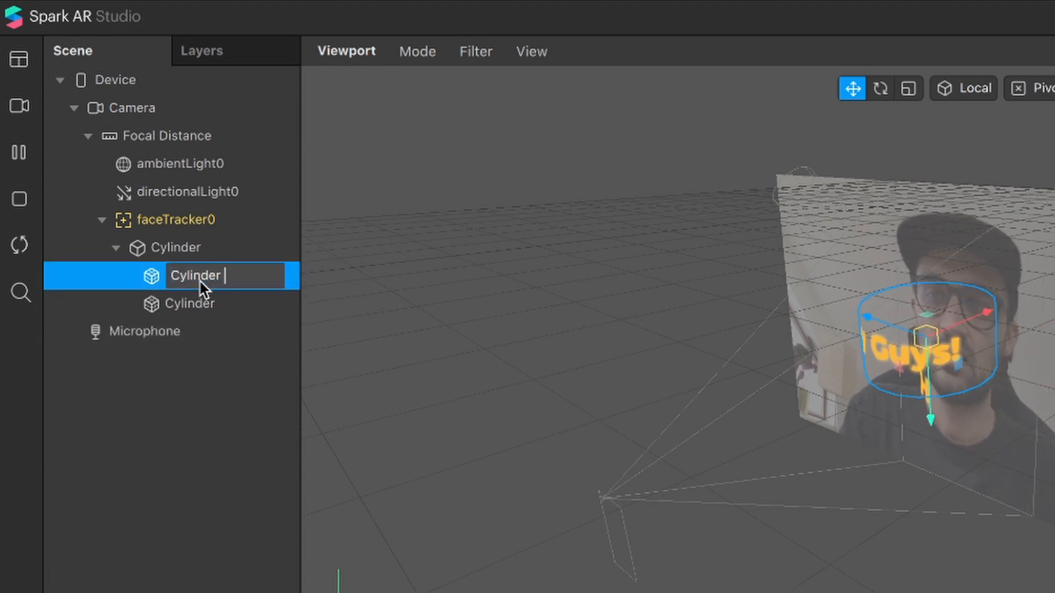
key("Return")
double_click(199, 279)
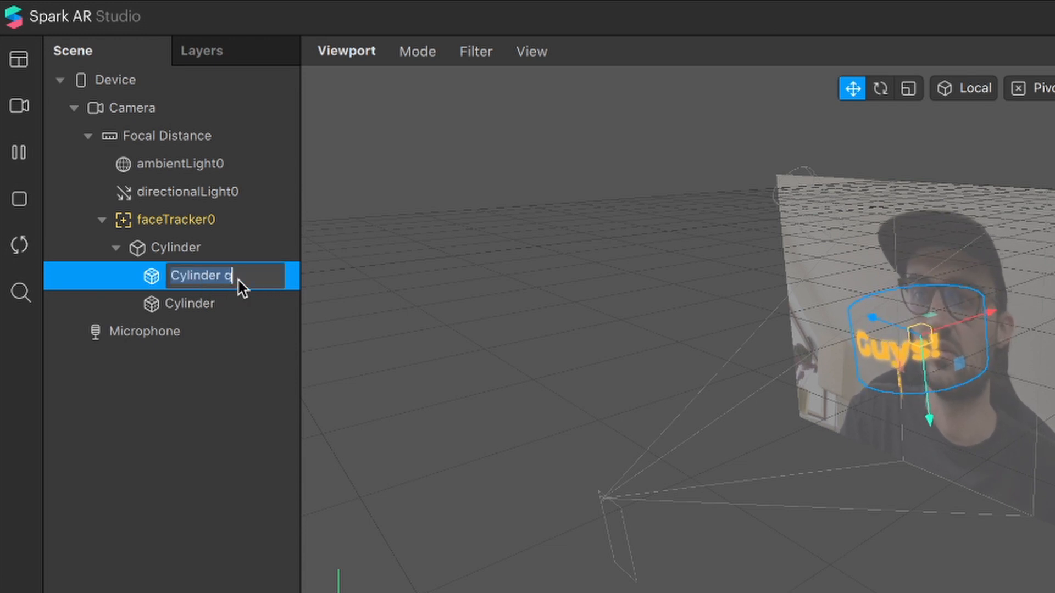
key("BackSpace")
type("1")
key("Return")
- Rename the second child mesh of the parent Cylinder as Cylinder 2
double_click(180, 302)
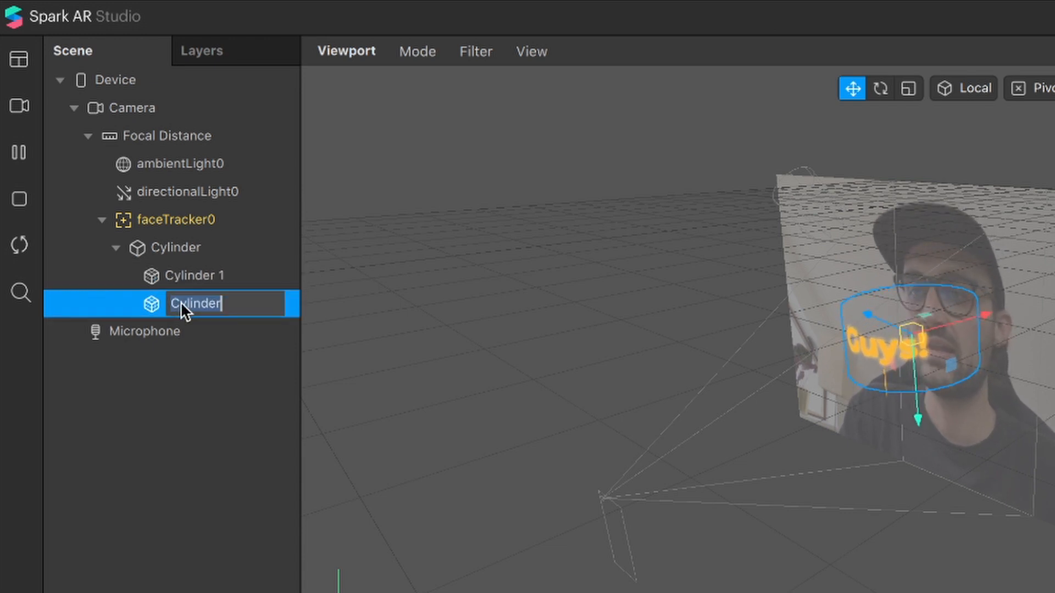
key("Right")
type("2")
key("Return")
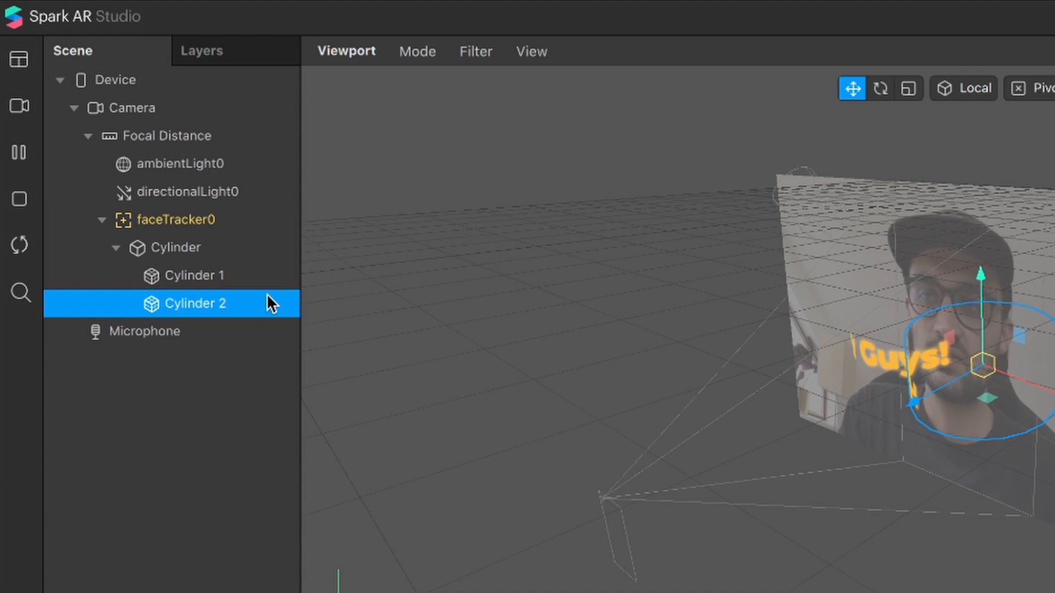
- Reset the Cylinder 2 mesh's Position to 0 on X, Y and Z
left_click(186, 278)
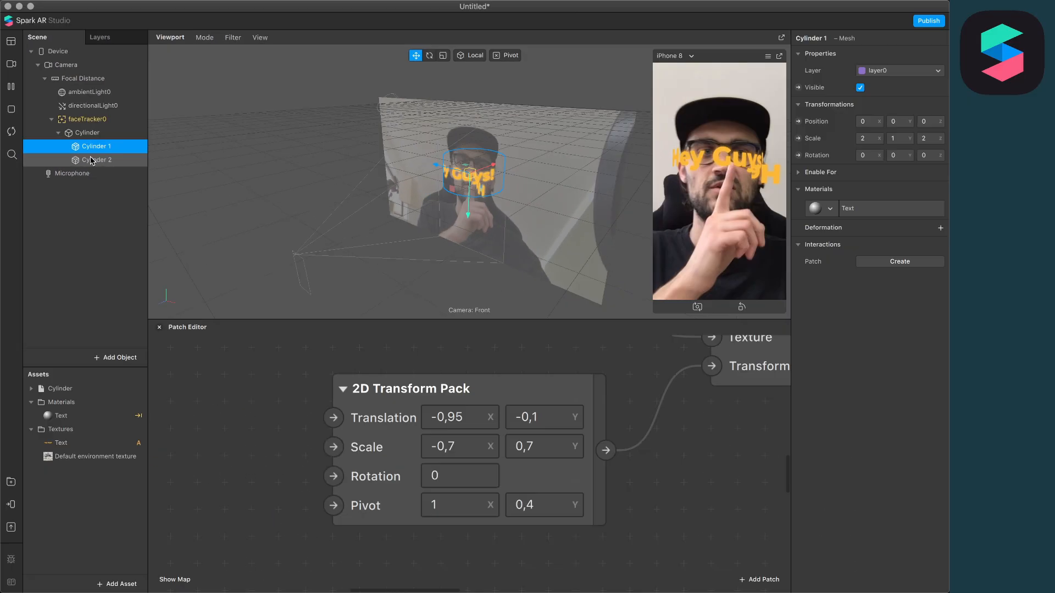
left_click(91, 160)
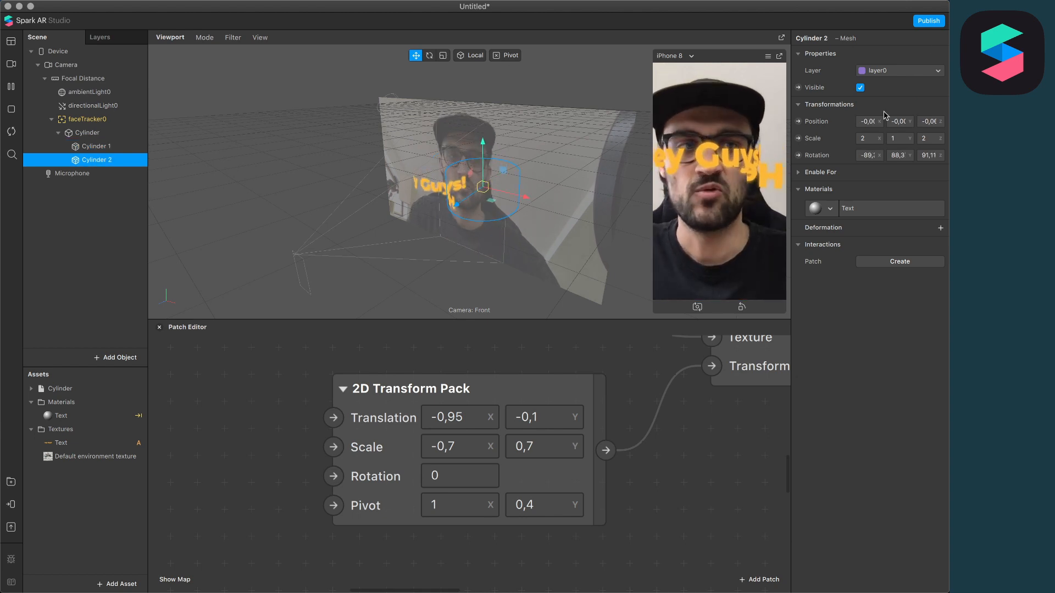
left_click(868, 119)
type("0")
key("Return")
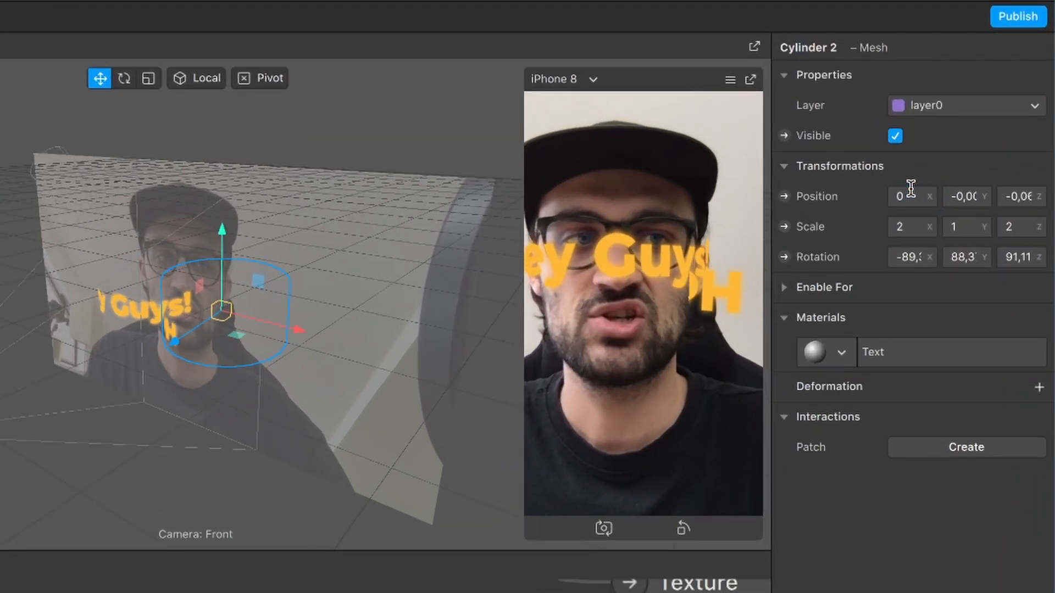
left_click(962, 198)
type("0")
key("Return")
left_click(1013, 202)
type("0")
key("Return")
- Reset the Cylinder 2 mesh's Rotation to 0 on X, Y and Z
left_click(919, 257)
type("0")
key("Return")
left_click(913, 261)
type("0")
key("Return")
left_click(970, 257)
type("0")
key("Return")
left_click(1019, 255)
type("91")
key("BackSpace")
key("BackSpace")
type("0")
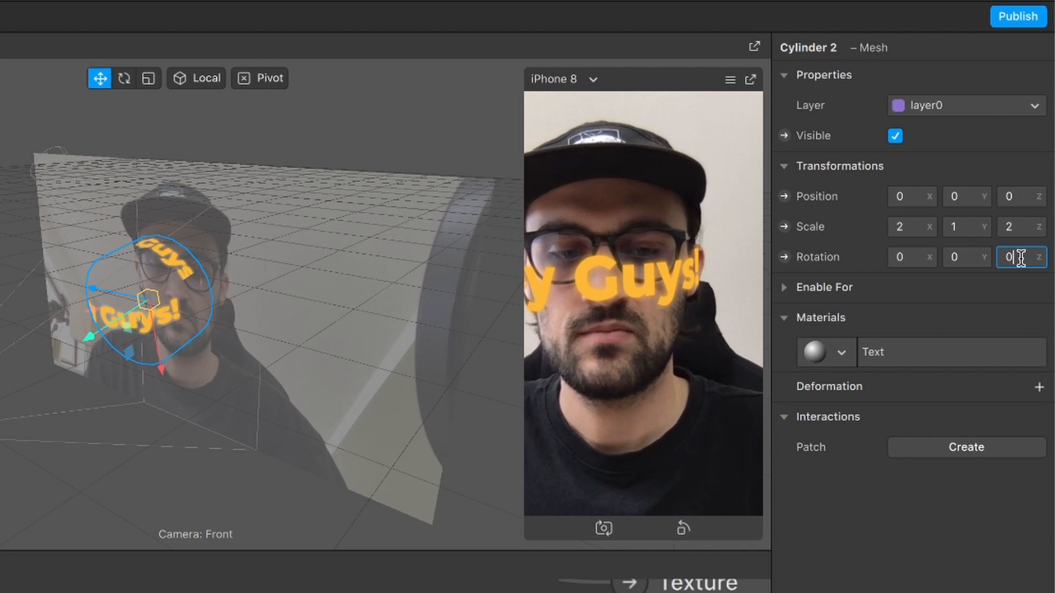
key("Return")
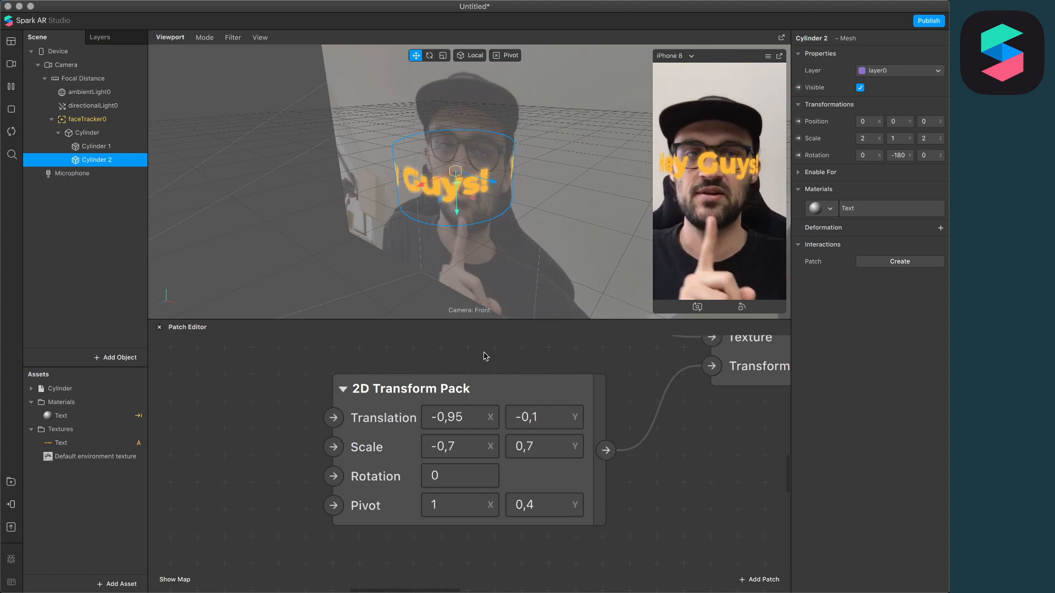
- Turn off Use Depth Test and Write to Depth in the Text material's advanced render options
scroll(483, 356, "down", 3)
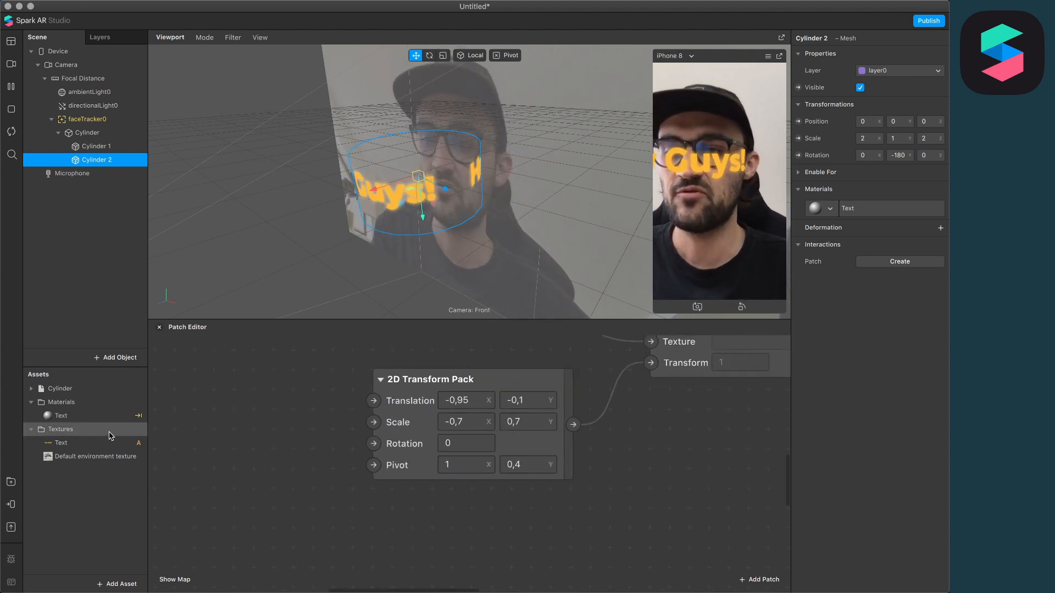
double_click(77, 418)
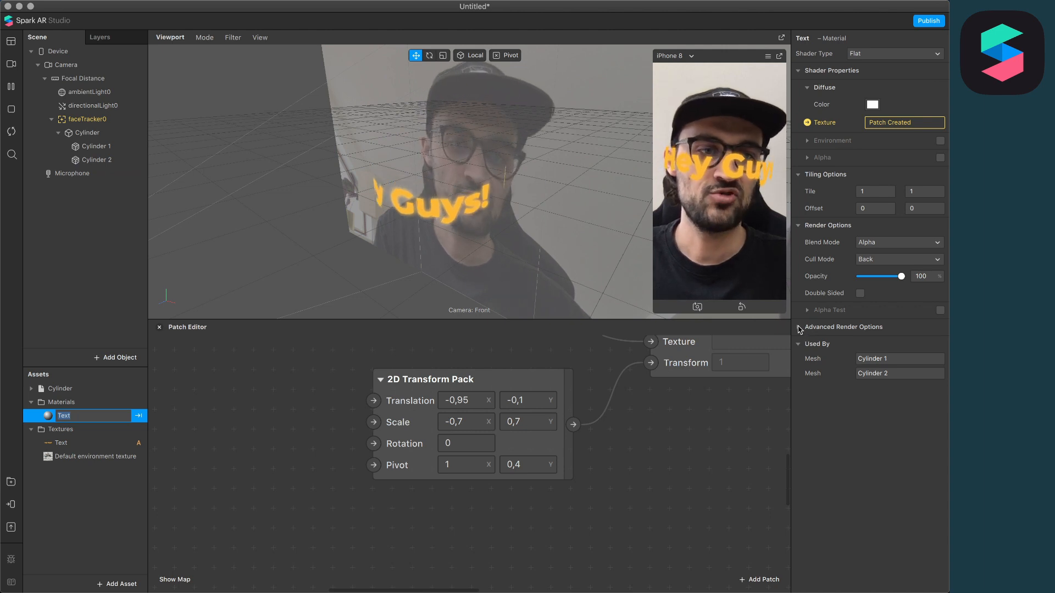
left_click(798, 328)
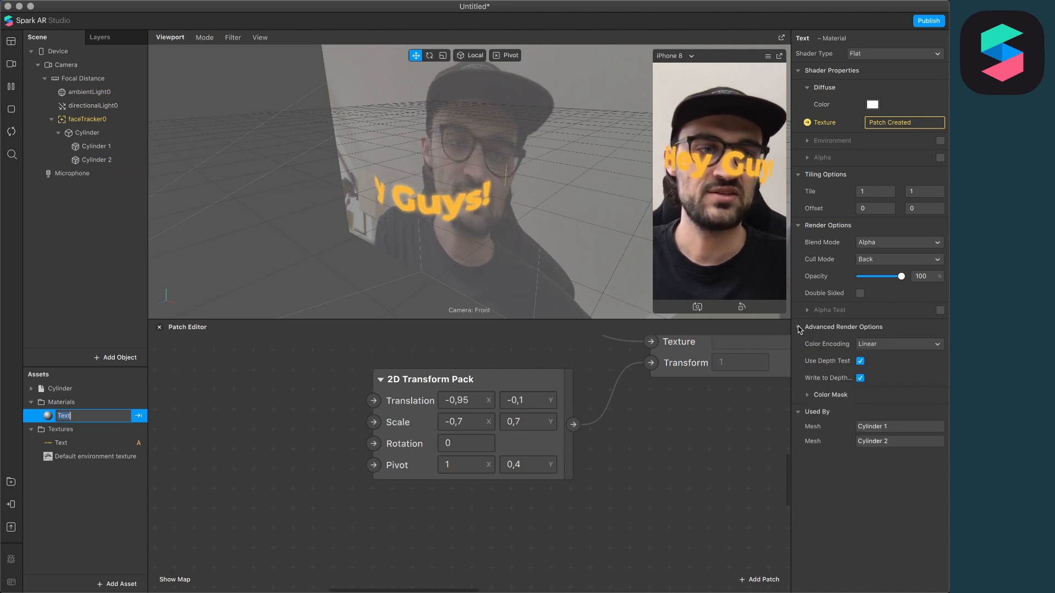
left_click(860, 379)
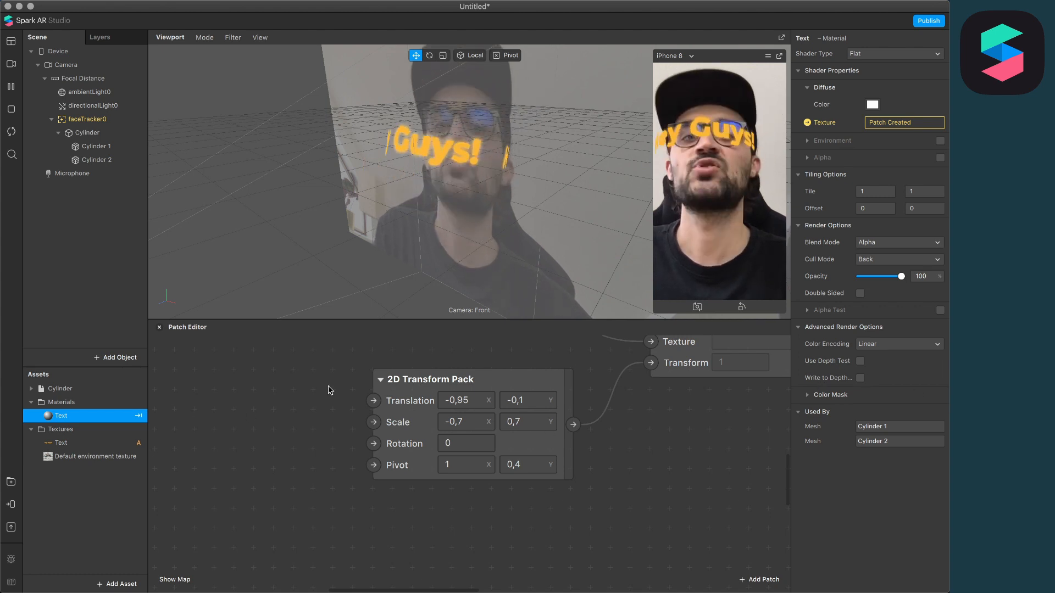
- Apply the Spin animation to the parent Cylinder
left_click(88, 133)
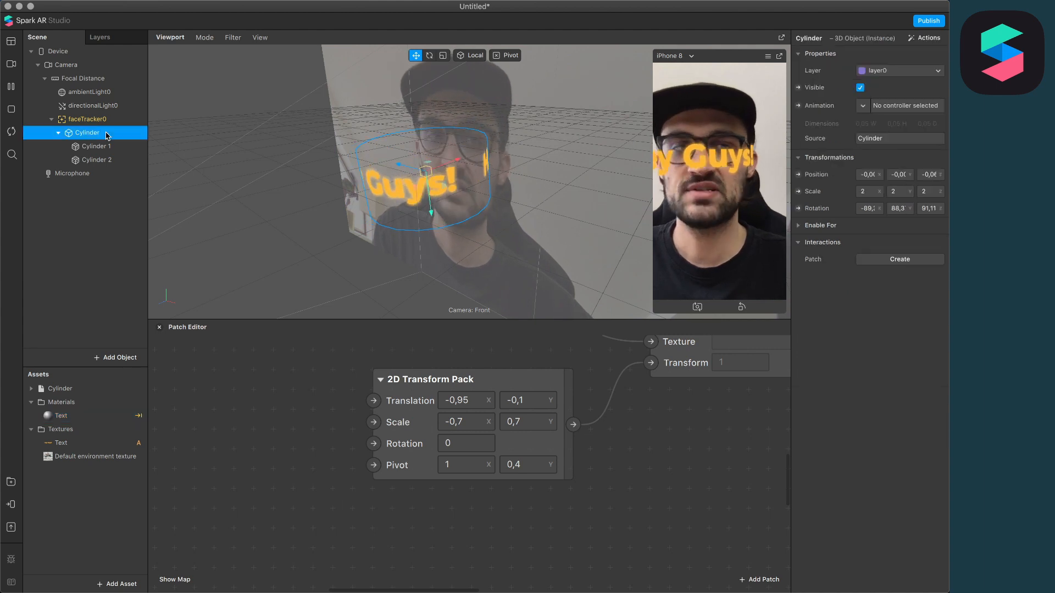
left_click(925, 37)
mouse_move(871, 104)
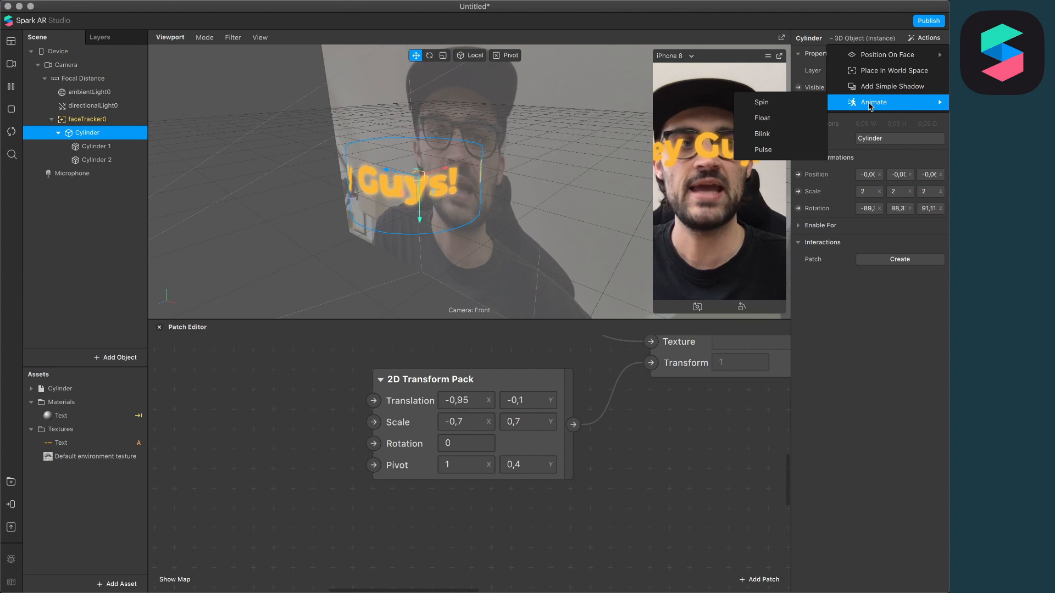
left_click(784, 102)
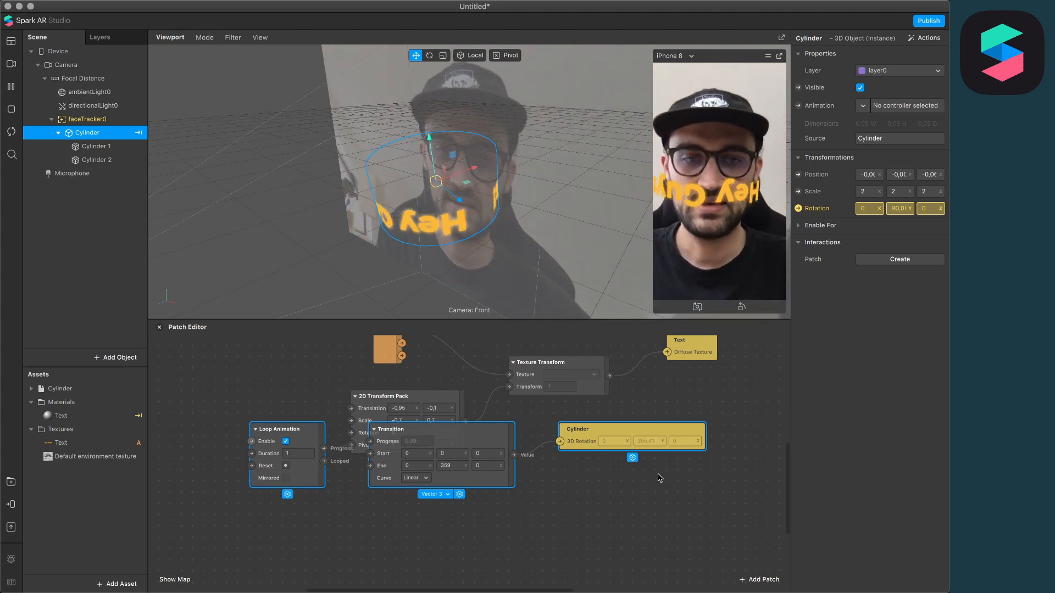
- Move the Loop Animation, Transition and Cylinder 3D Rotation patches clear of the 2D Transform Pack patch, placing them below it
left_click_drag(485, 432, 473, 490)
scroll(475, 501, "down", 2)
left_click(518, 512)
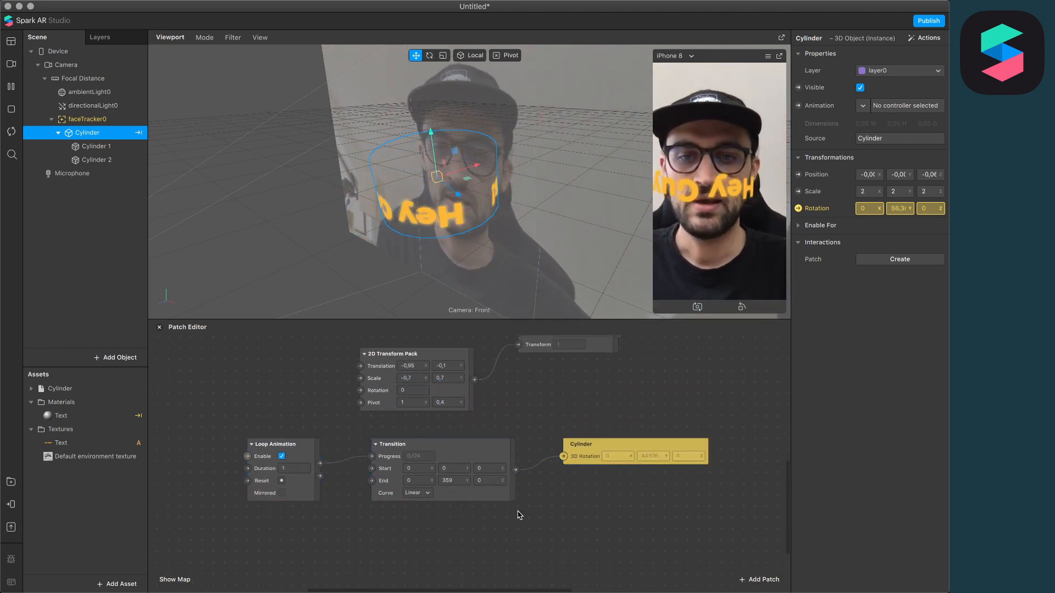
- Set the Z value to -180 for both Start and End in the Transition patch
scroll(454, 469, "up", 3)
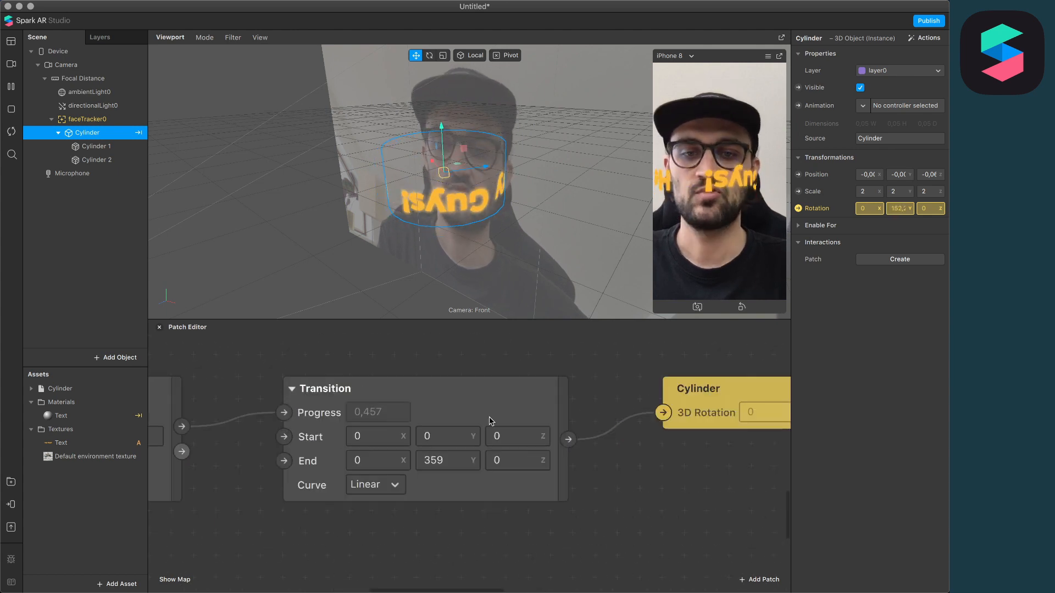
left_click(519, 435)
type("-180")
key("Return")
left_click(540, 467)
type("-180")
key("Return")
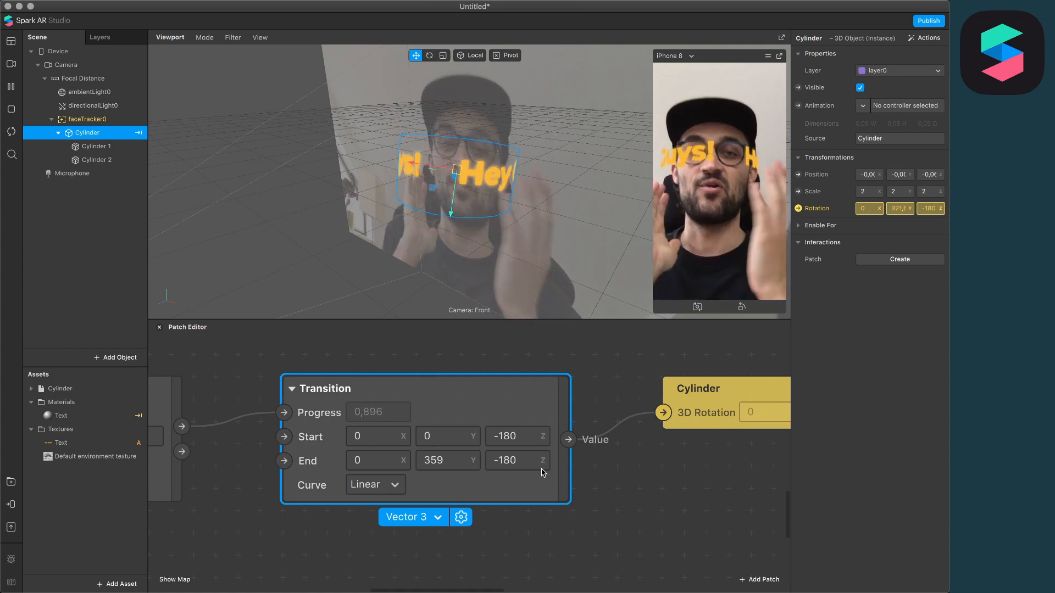
- Set the Loop Animation patch's Duration to 5
scroll(374, 559, "left", 5)
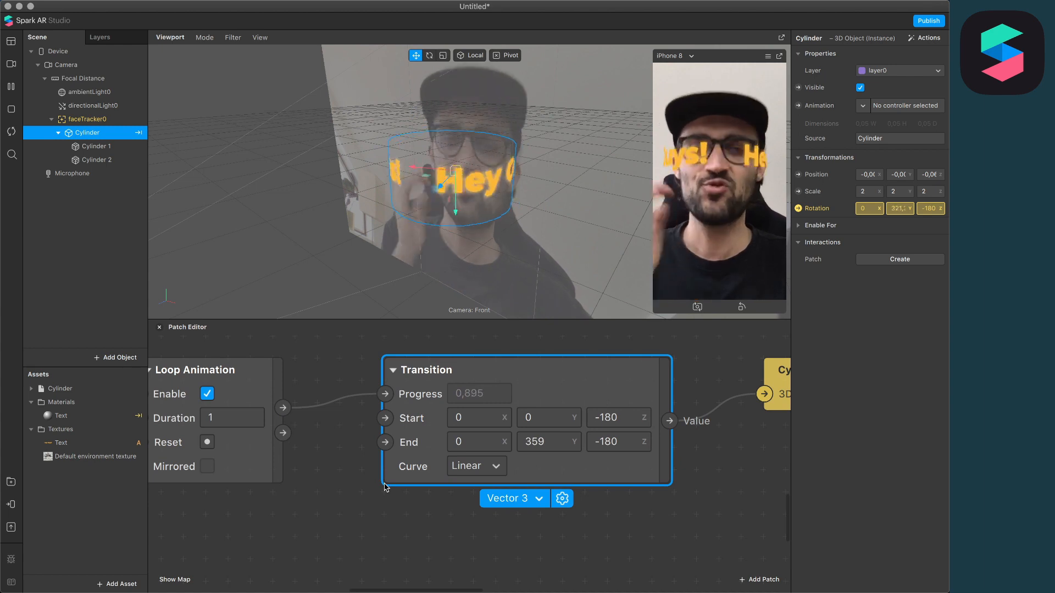
left_click(210, 417)
key("Return")
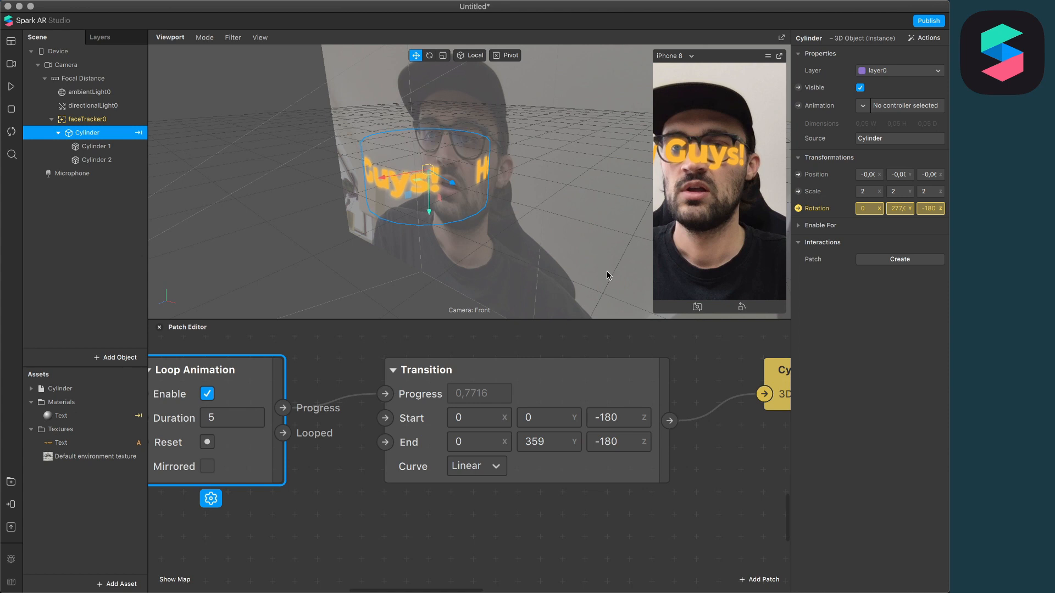
- Raise the parent Cylinder to cap height by setting its Y position to 0,08
left_click(900, 174)
type("0,1")
key("Return")
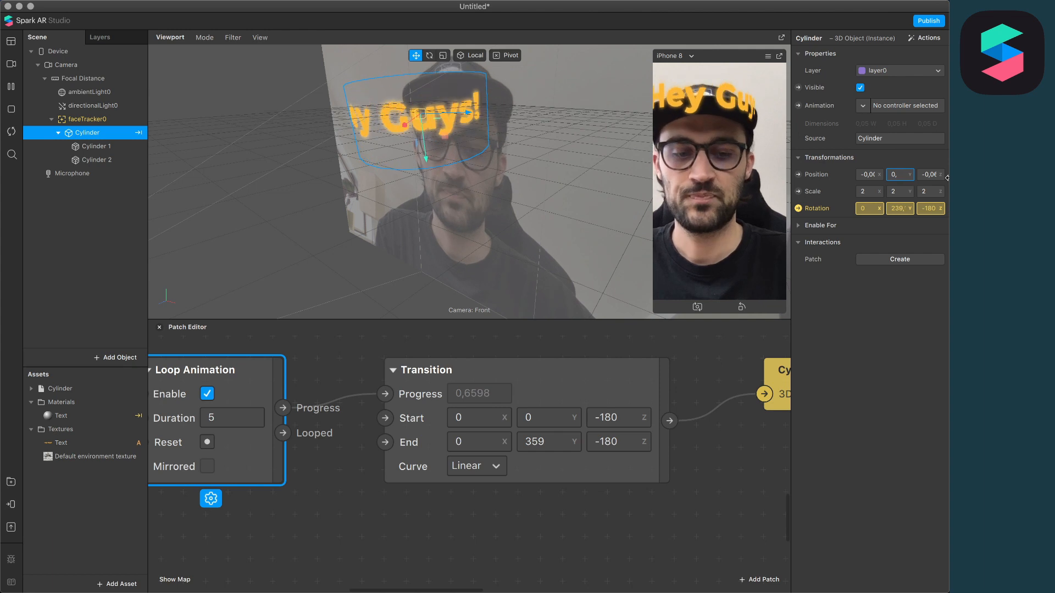
type("8")
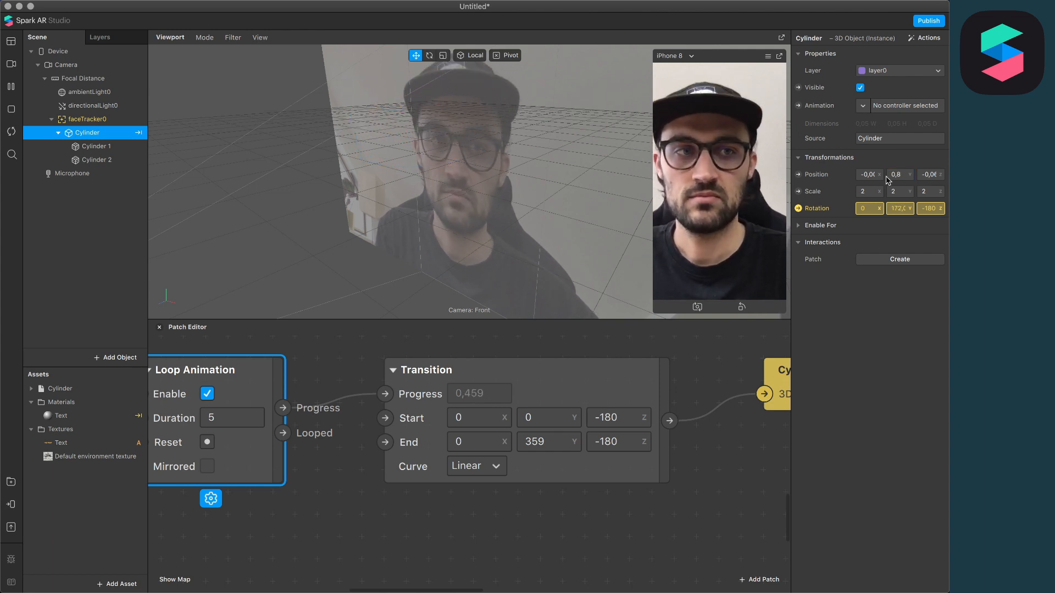
left_click_drag(893, 176, 947, 176)
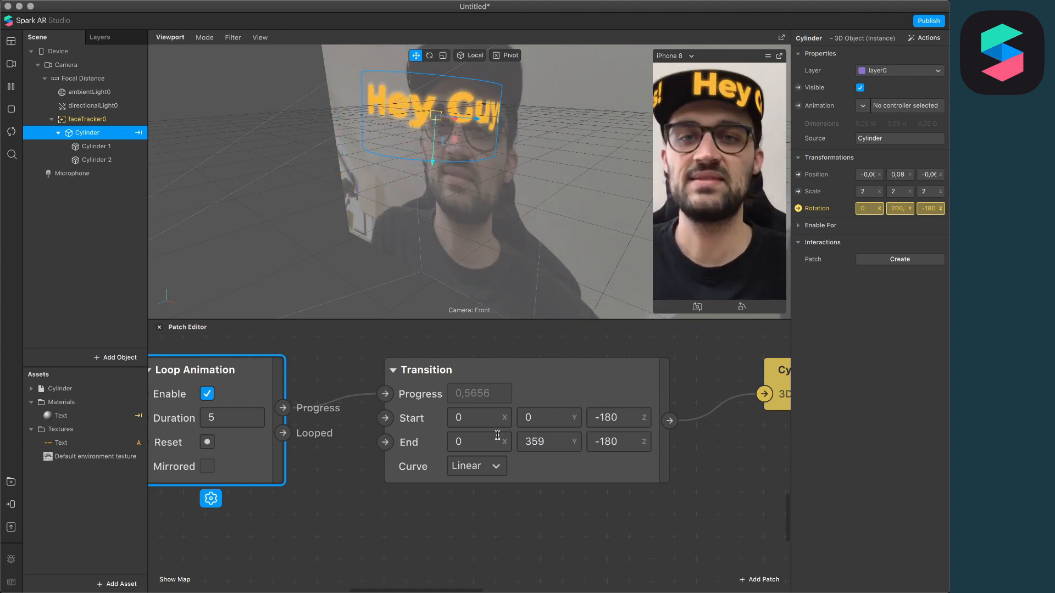
- Select the Cylinder 2 mesh and try an X scale of -0,5 in the 2D Transform Pack patch
scroll(497, 435, "down", 5)
scroll(571, 445, "down", 2)
scroll(571, 445, "up", 3)
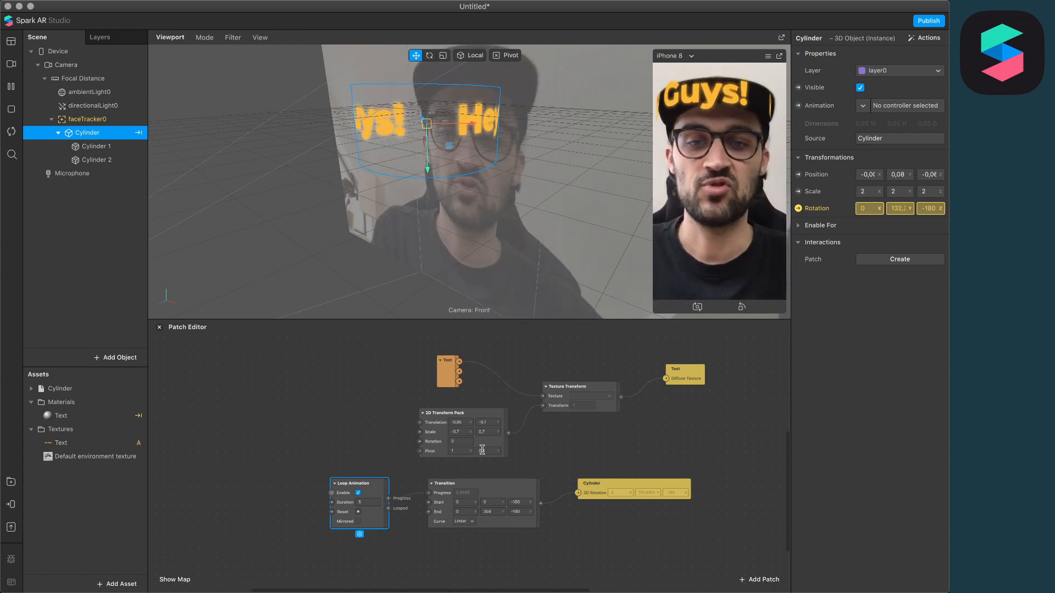
scroll(466, 444, "up", 5)
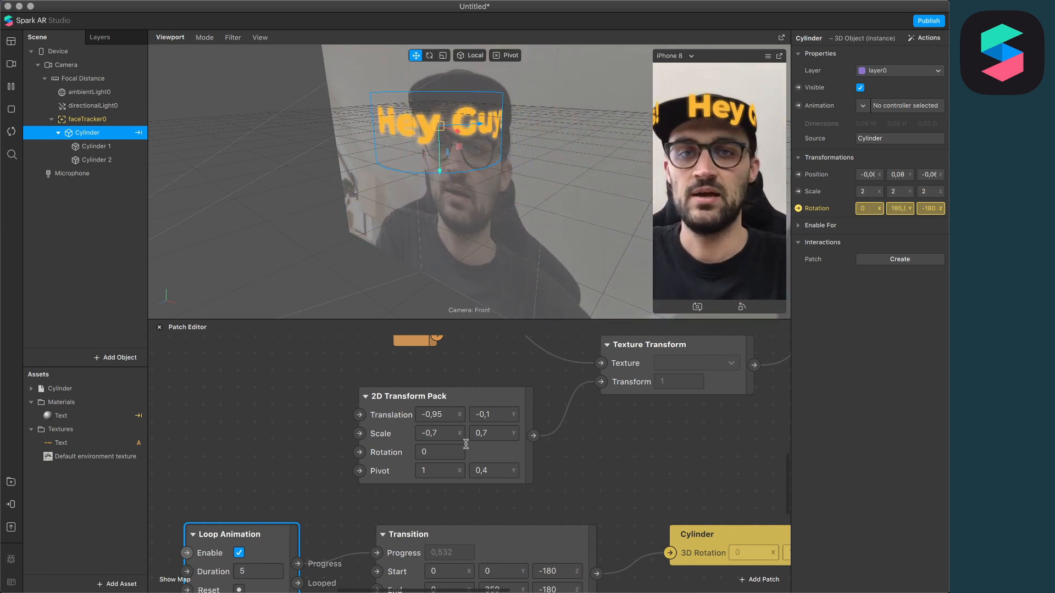
left_click(96, 160)
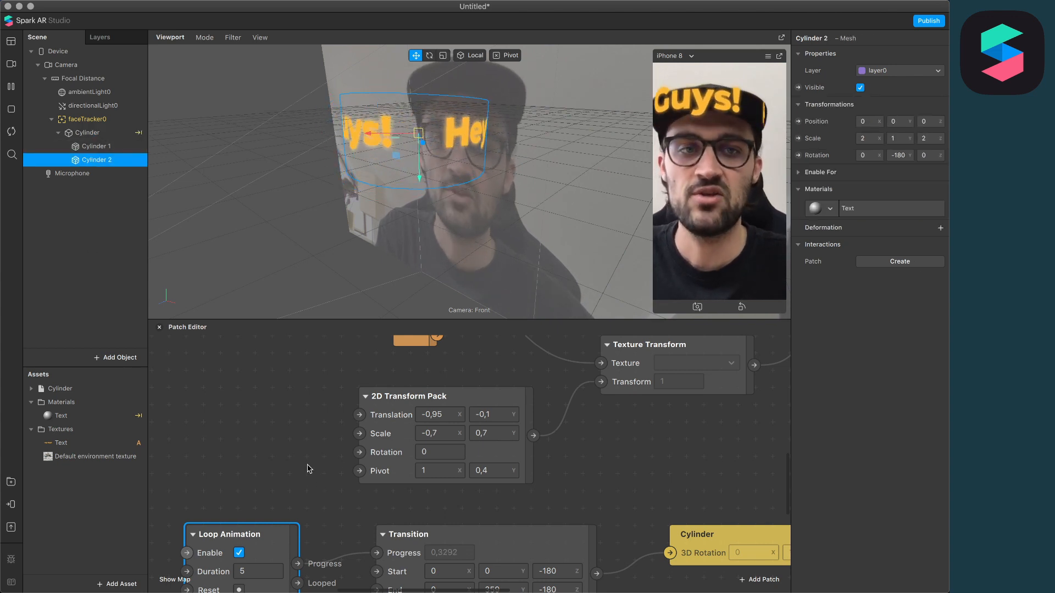
scroll(359, 455, "right", 3)
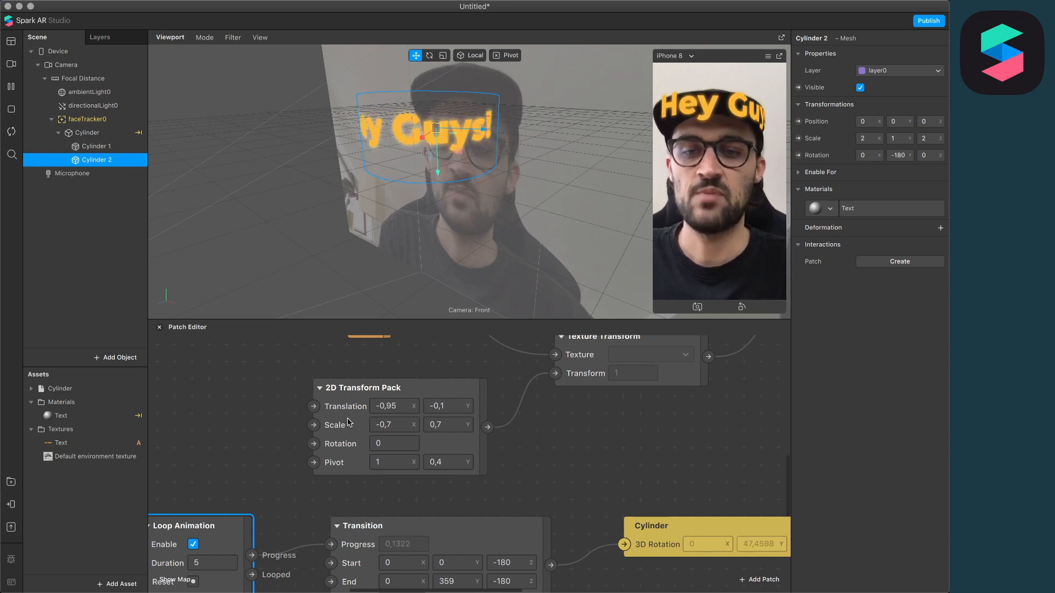
left_click(397, 420)
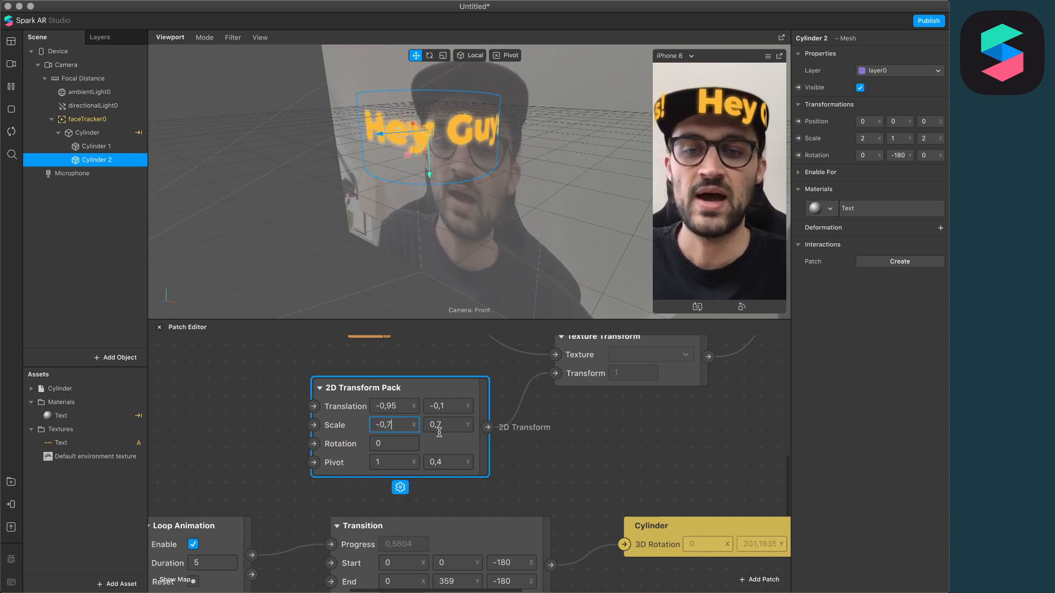
type("-0,5")
key("Return")
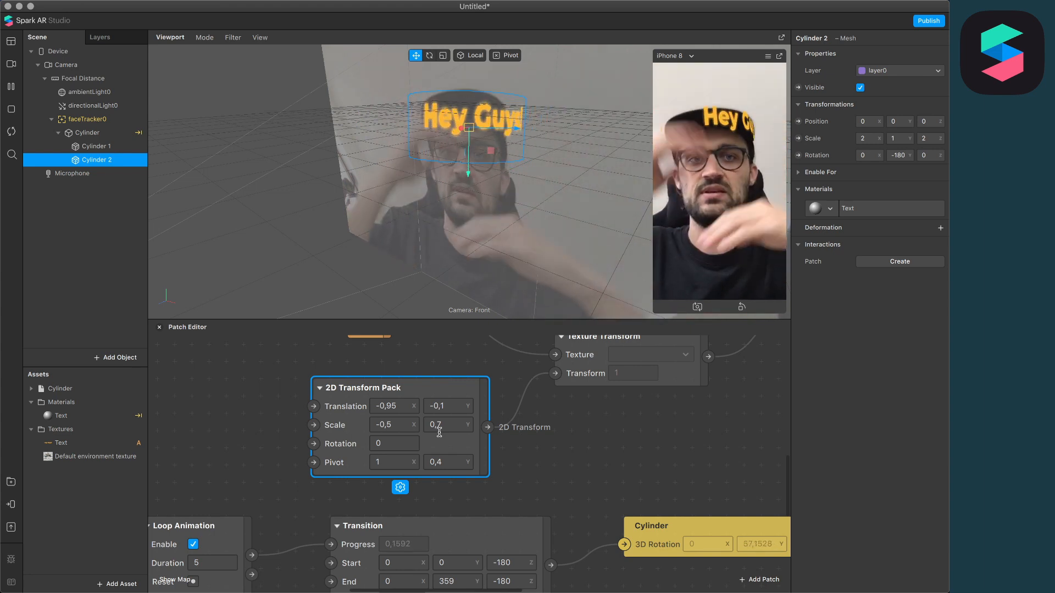
- Restore the 2D Transform Pack patch's X scale to -0,7
left_click(402, 428)
key("Right")
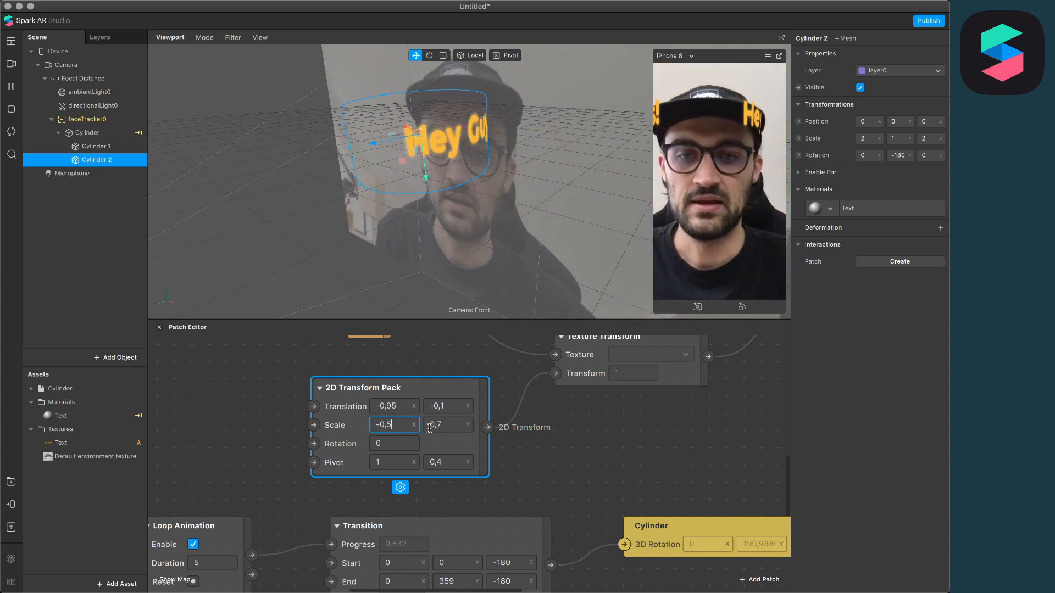
type("7")
key("Return")
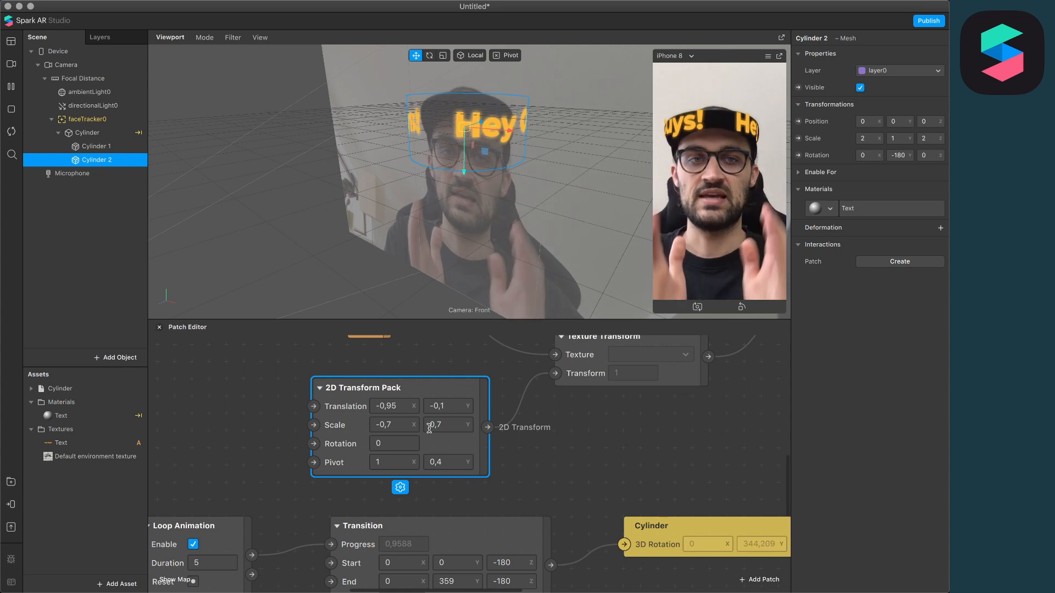